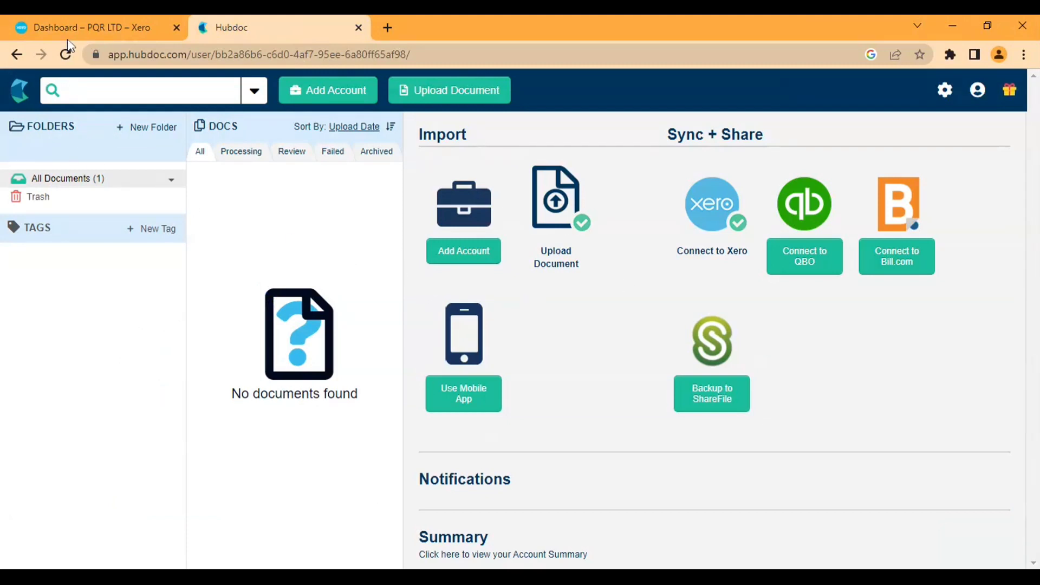
Glance at the Xero dashboard, then review the accounting integration settings in Hubdoc.
left_click(90, 38)
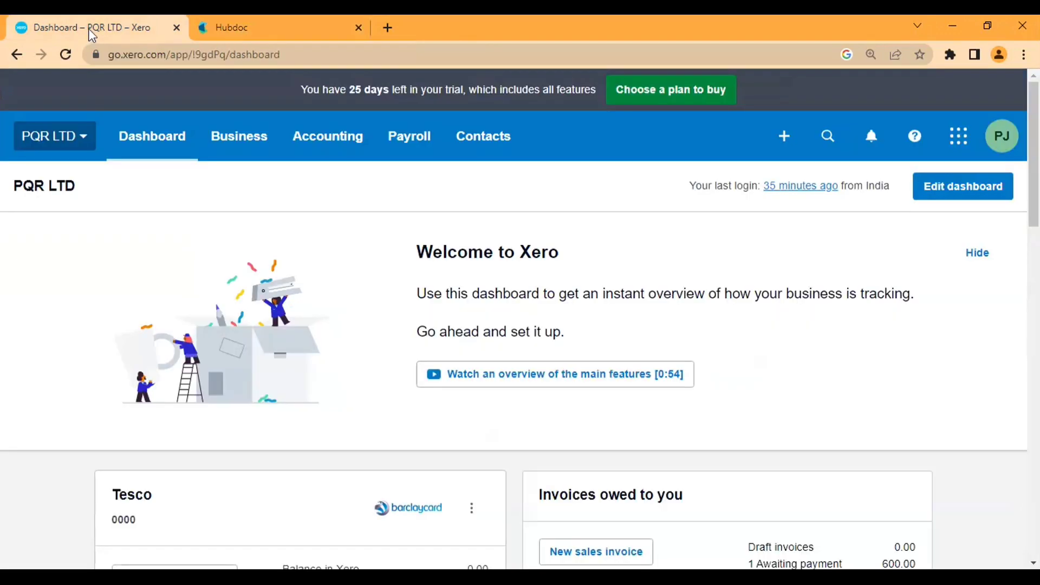
left_click(272, 19)
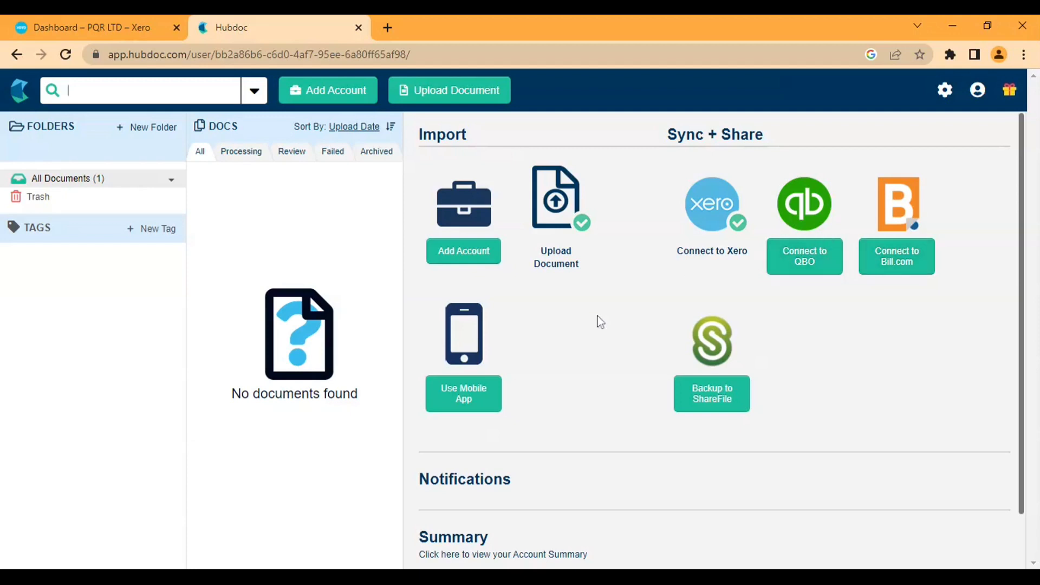
left_click(474, 207)
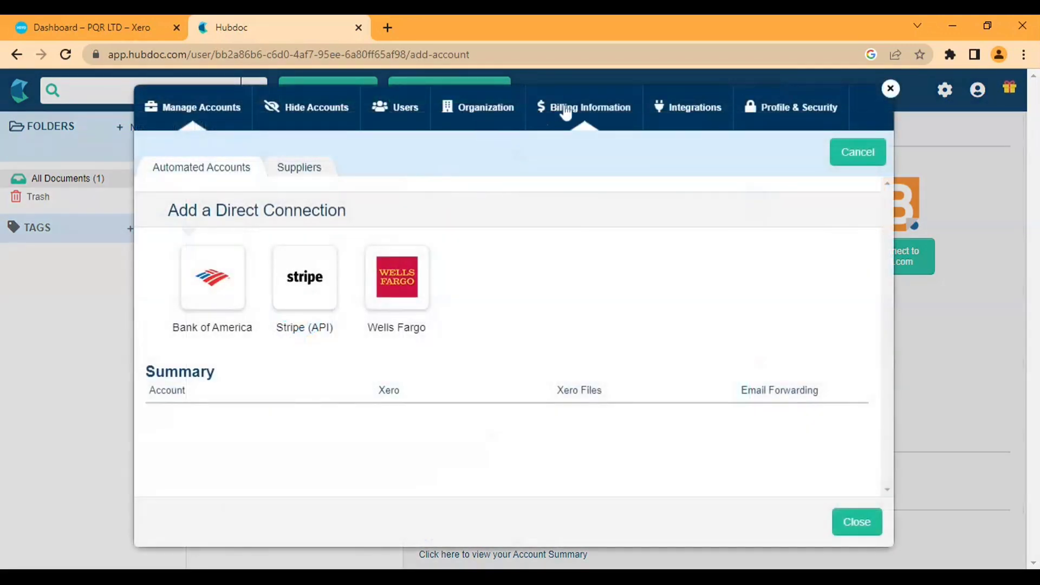
left_click(658, 107)
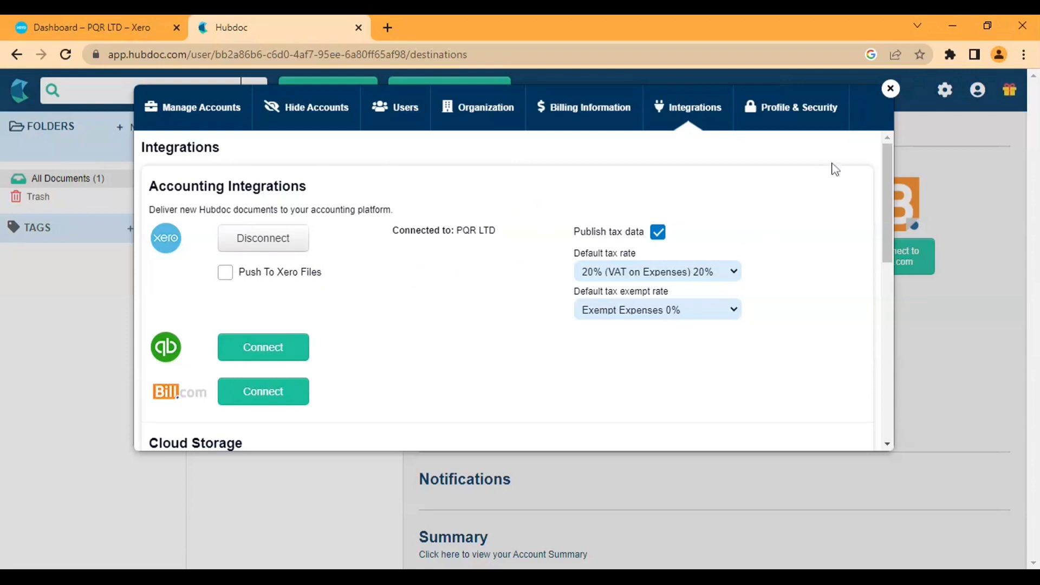
left_click(891, 89)
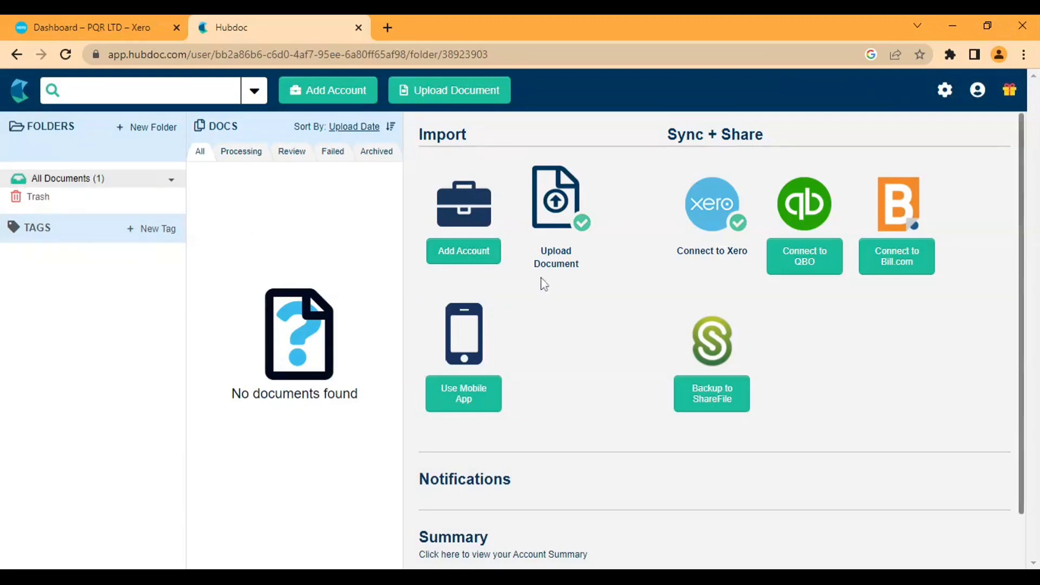
Clear the completed entry from the upload list and upload Invoice INV-0018.pdf as a single document.
left_click(569, 211)
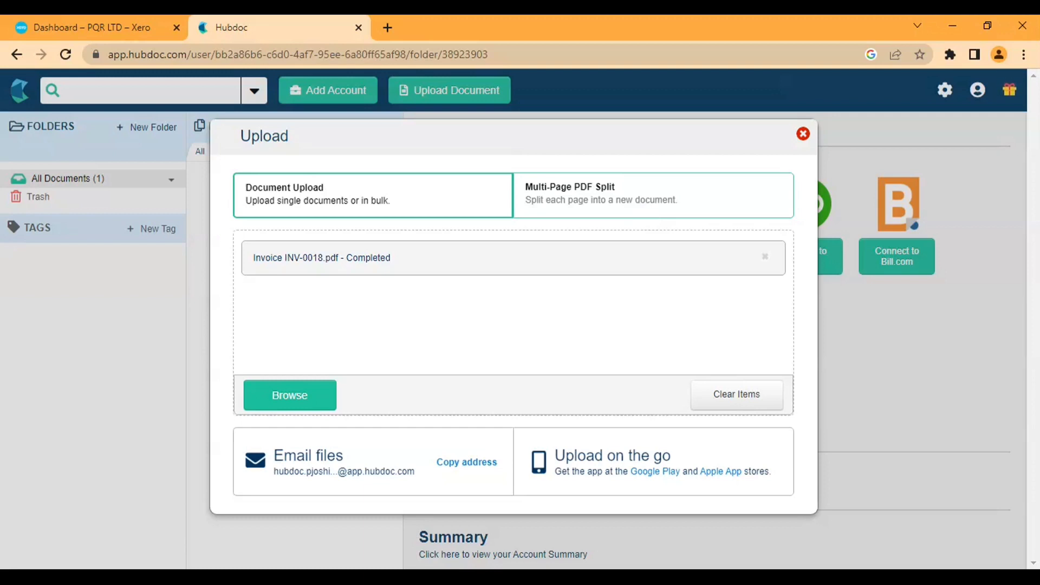
left_click(765, 257)
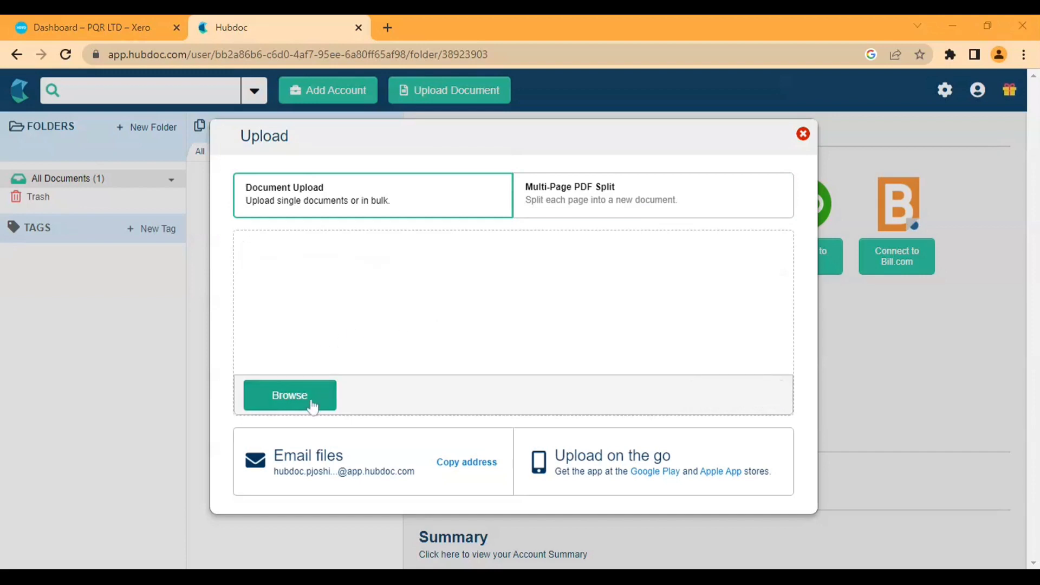
double_click(486, 274)
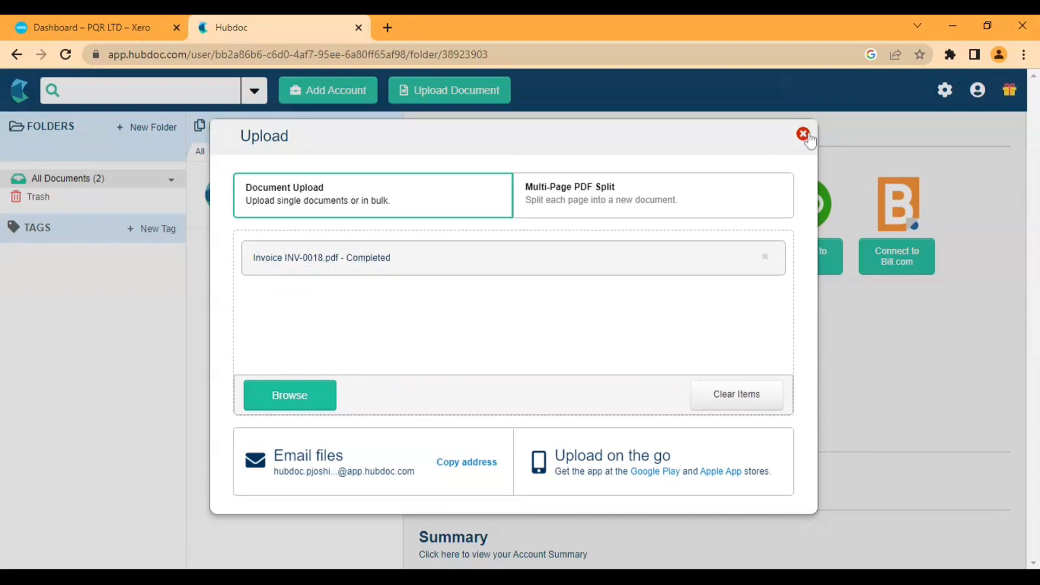
left_click(804, 135)
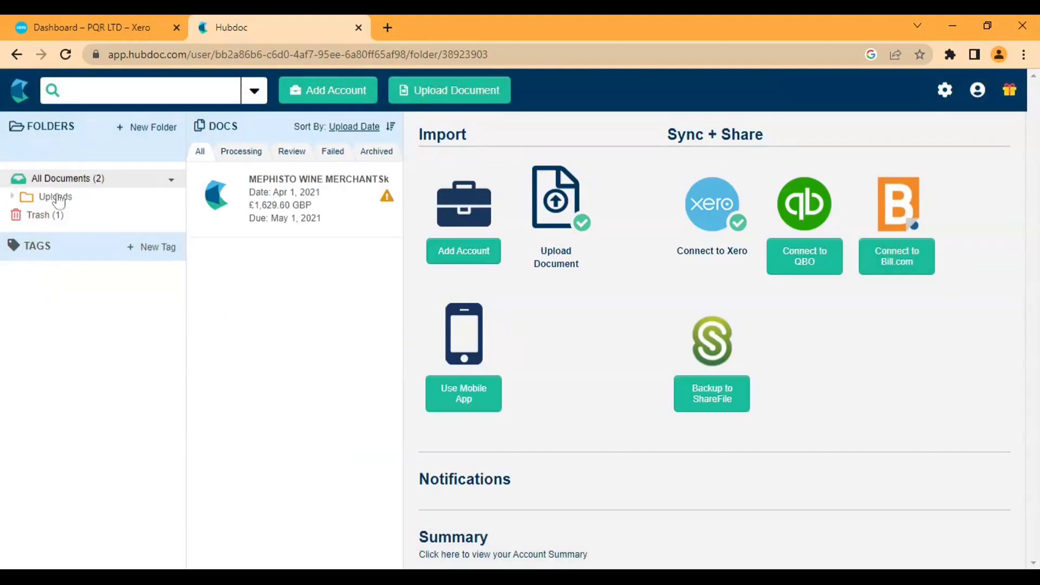
Open the uploaded MEPHISTO WINE MERCHANTSk document and examine the whole tax invoice.
left_click(272, 195)
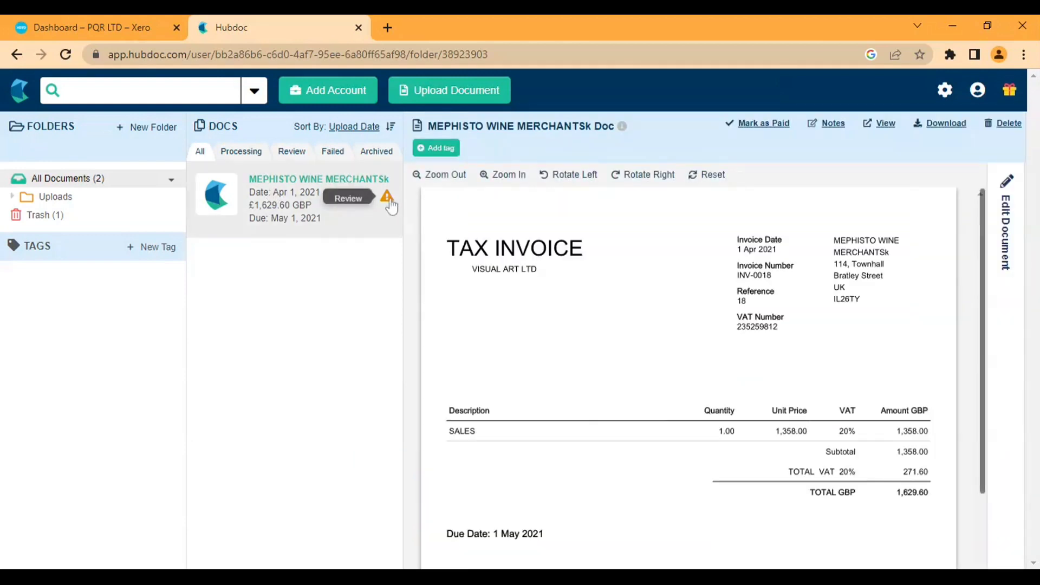
scroll(645, 347, "down", 2)
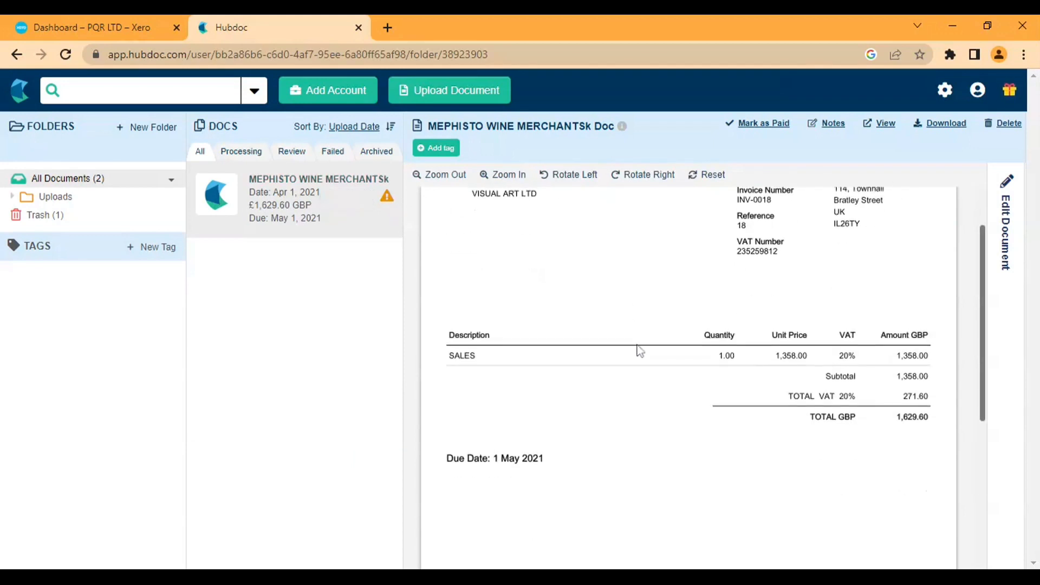
scroll(640, 349, "up", 2)
scroll(607, 342, "down", 8)
scroll(607, 341, "up", 4)
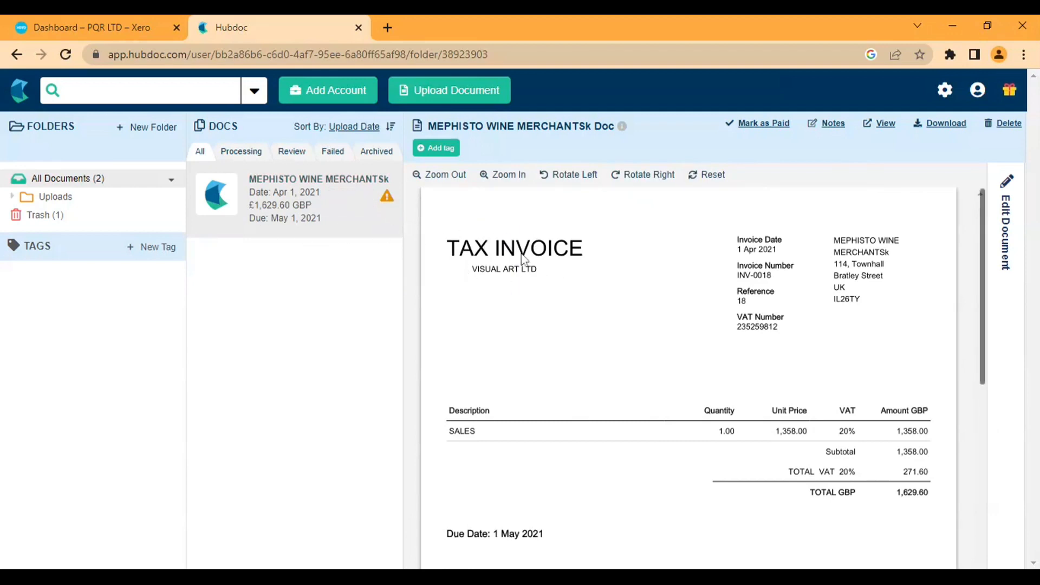
scroll(521, 258, "down", 5)
scroll(521, 257, "up", 5)
Filter the documents to those needing review and open the MEPHISTO WINE MERCHANTSk document for editing.
left_click(264, 157)
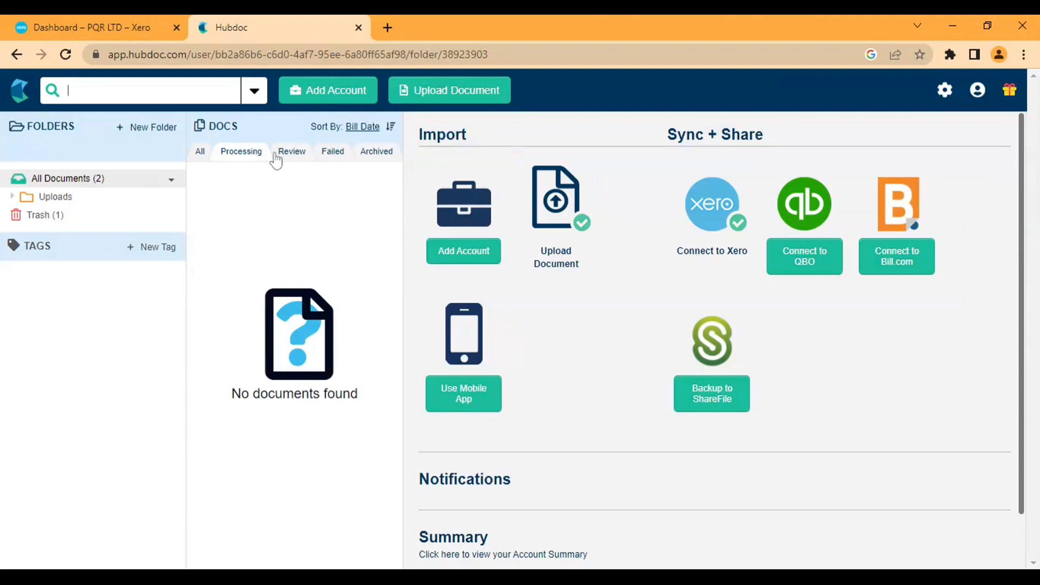
left_click(276, 160)
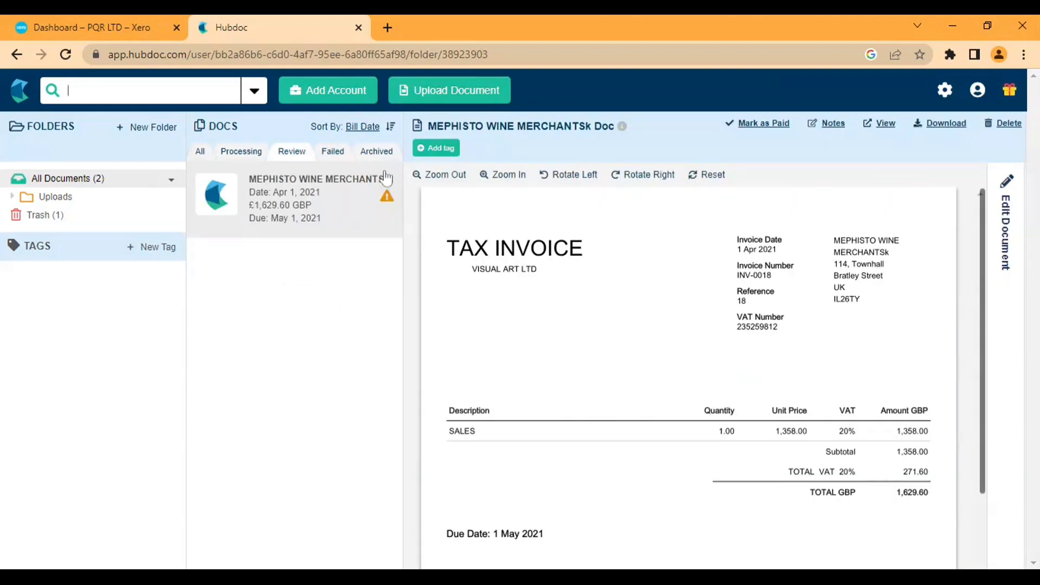
left_click(381, 205)
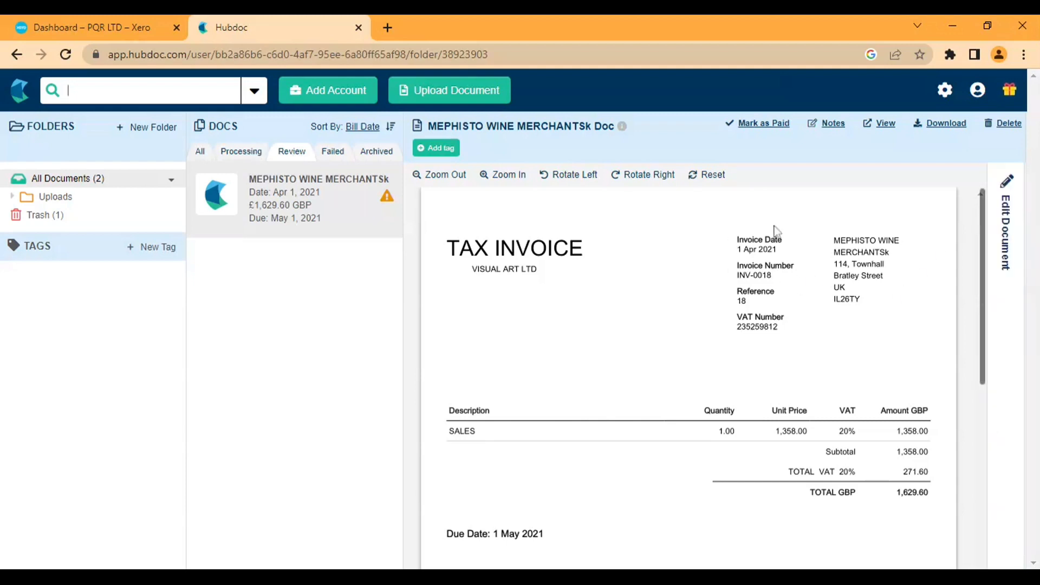
left_click(1002, 260)
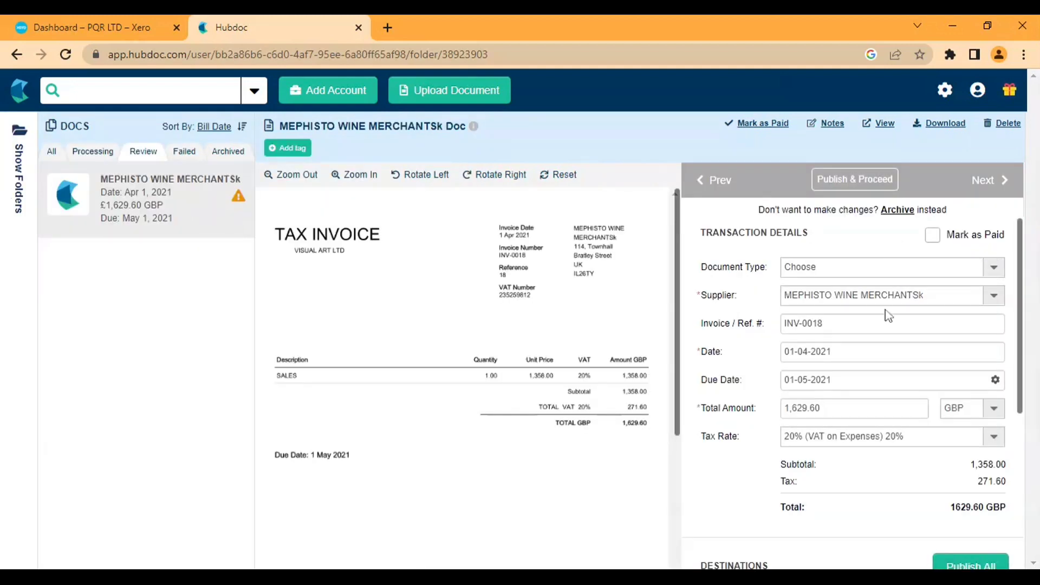
Check the extracted transaction details and set the document type to Invoice.
scroll(706, 290, "down", 2)
scroll(706, 291, "up", 2)
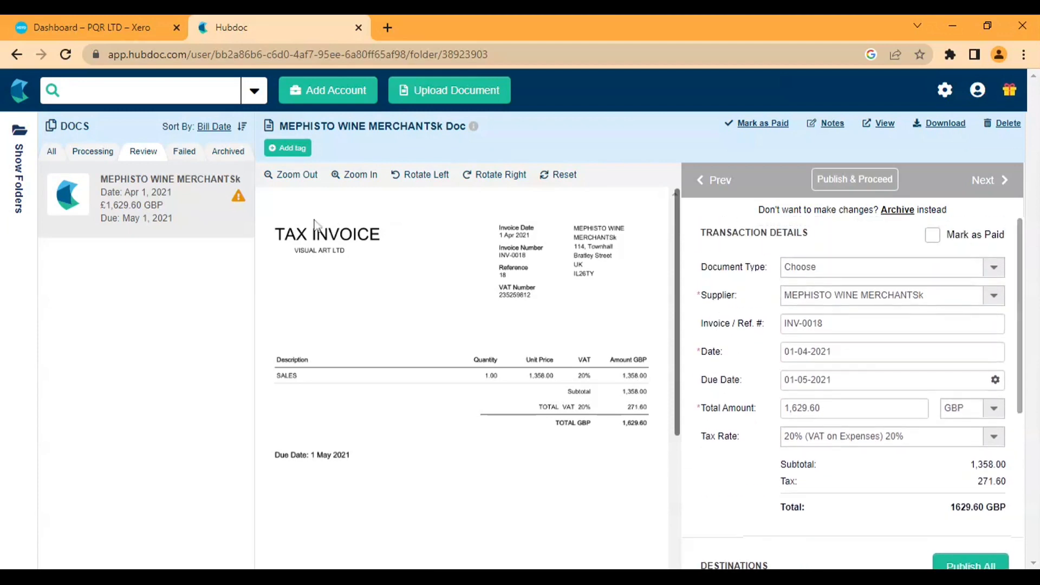
scroll(777, 314, "down", 2)
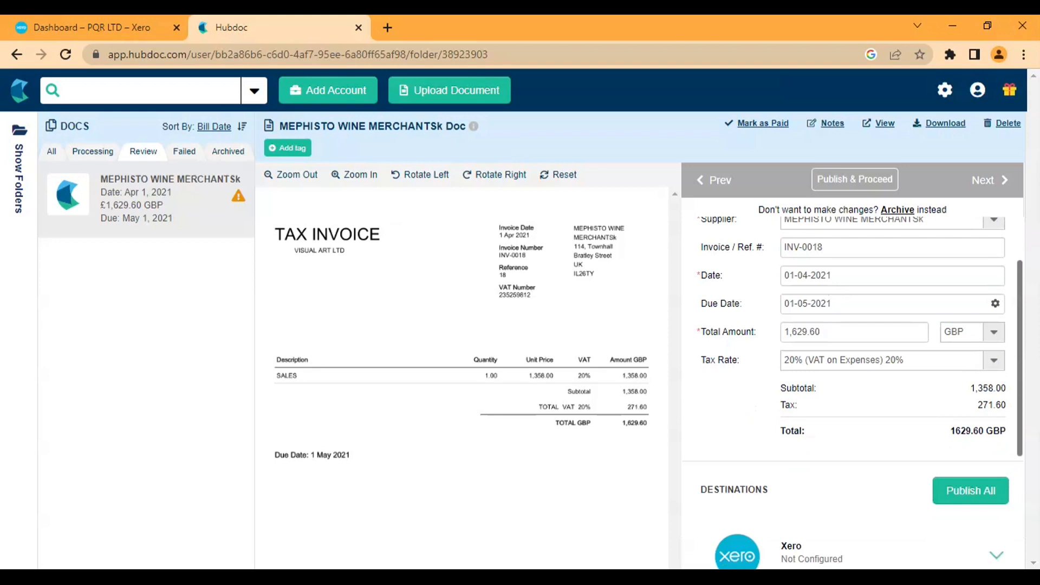
scroll(861, 321, "down", 2)
scroll(882, 318, "up", 3)
scroll(863, 313, "up", 1)
left_click(929, 267)
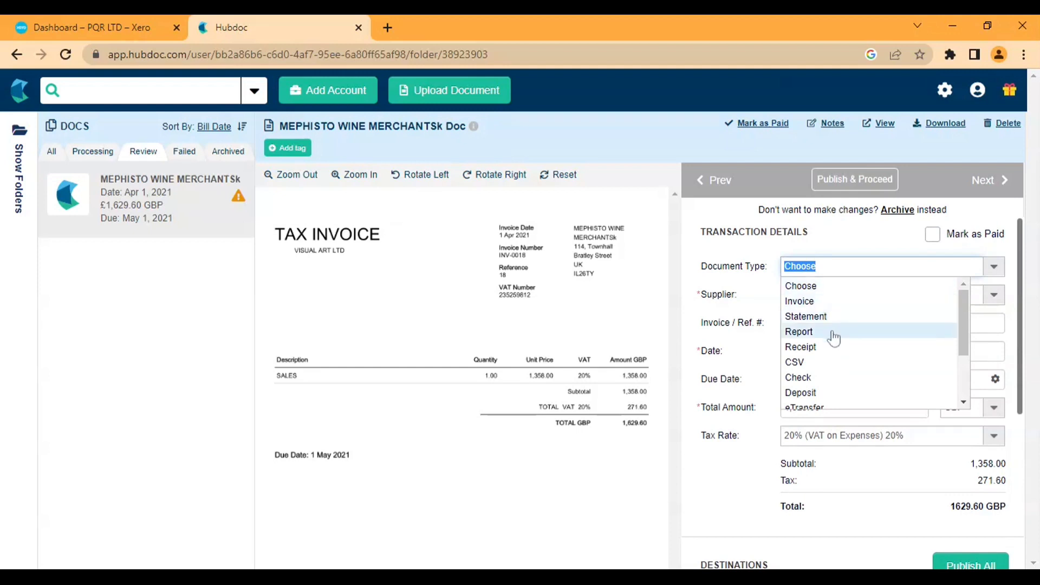
scroll(834, 347, "down", 2)
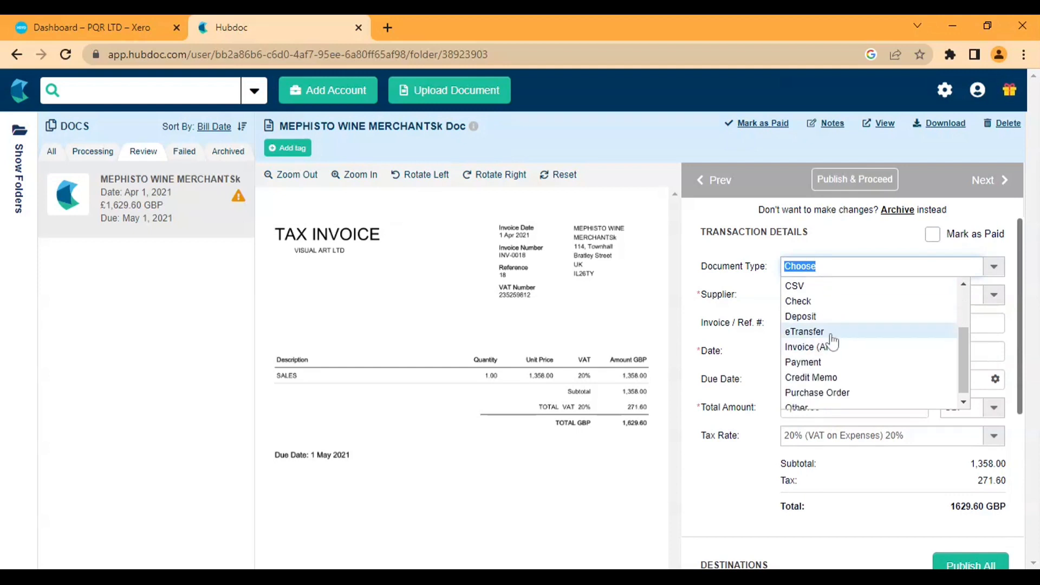
scroll(846, 364, "down", 1)
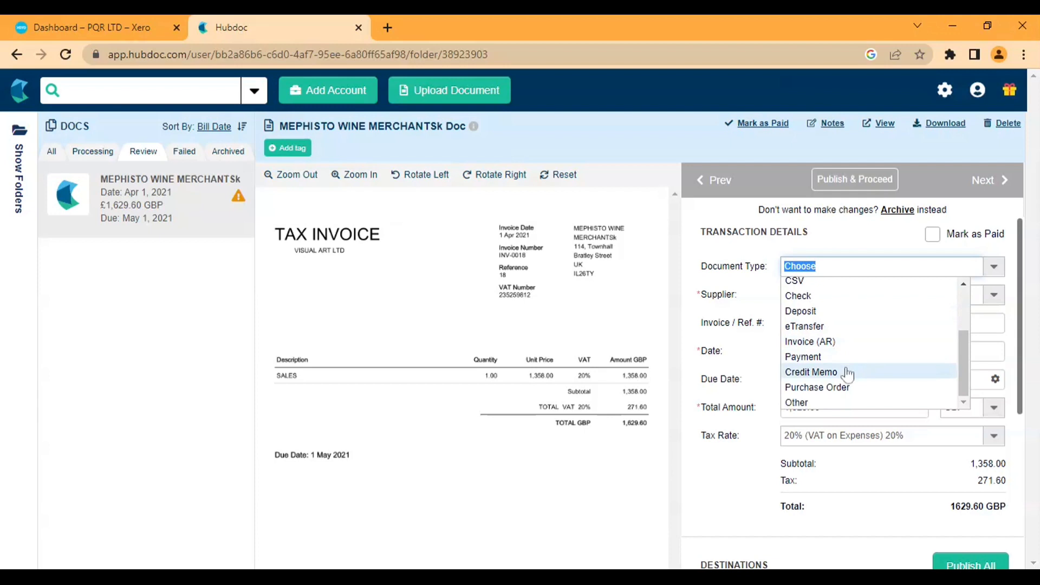
scroll(844, 346, "up", 3)
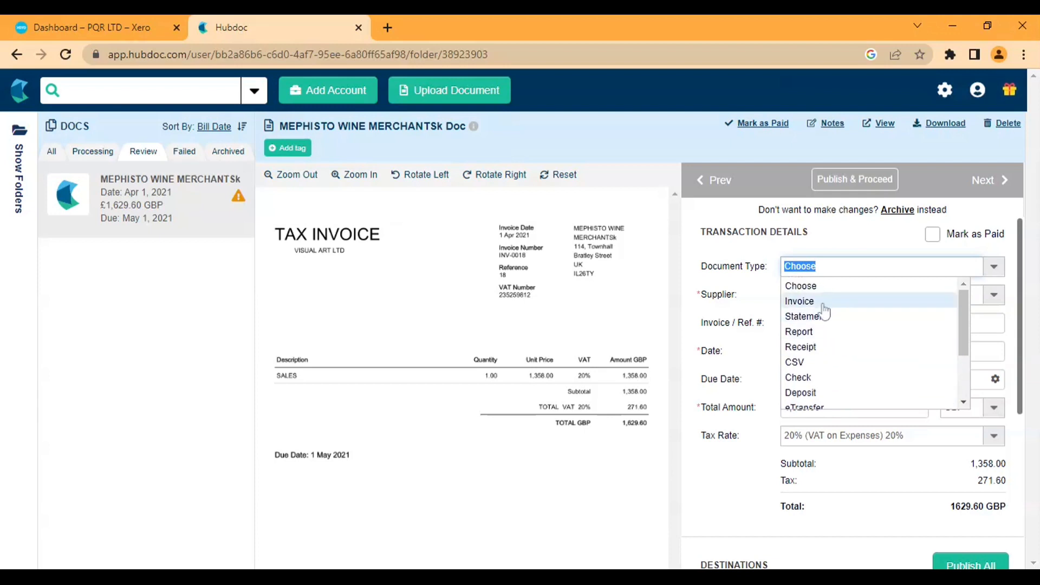
left_click(801, 300)
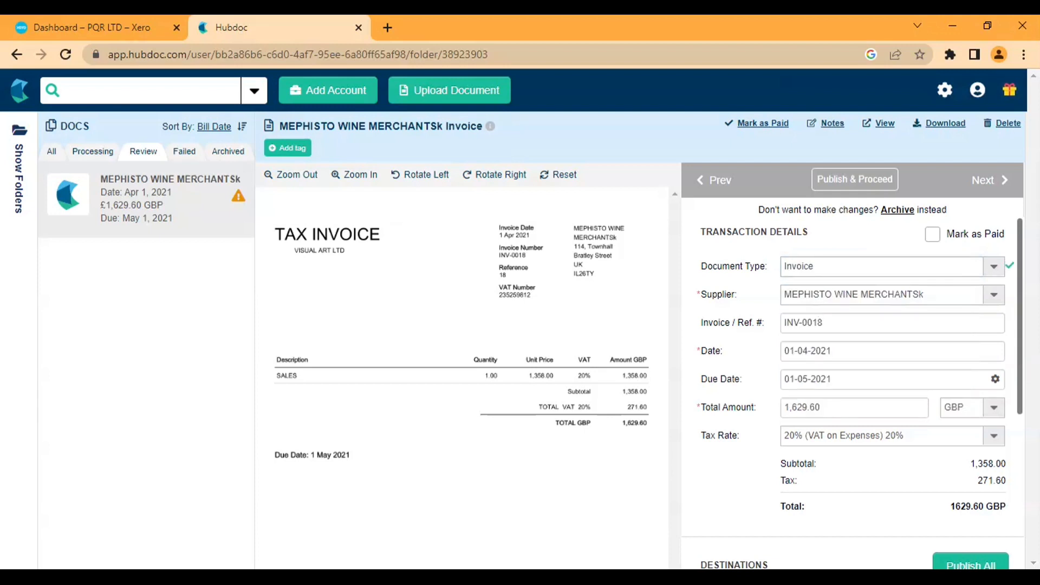
Try marking the invoice as paid and remove the paid mark again.
left_click(935, 235)
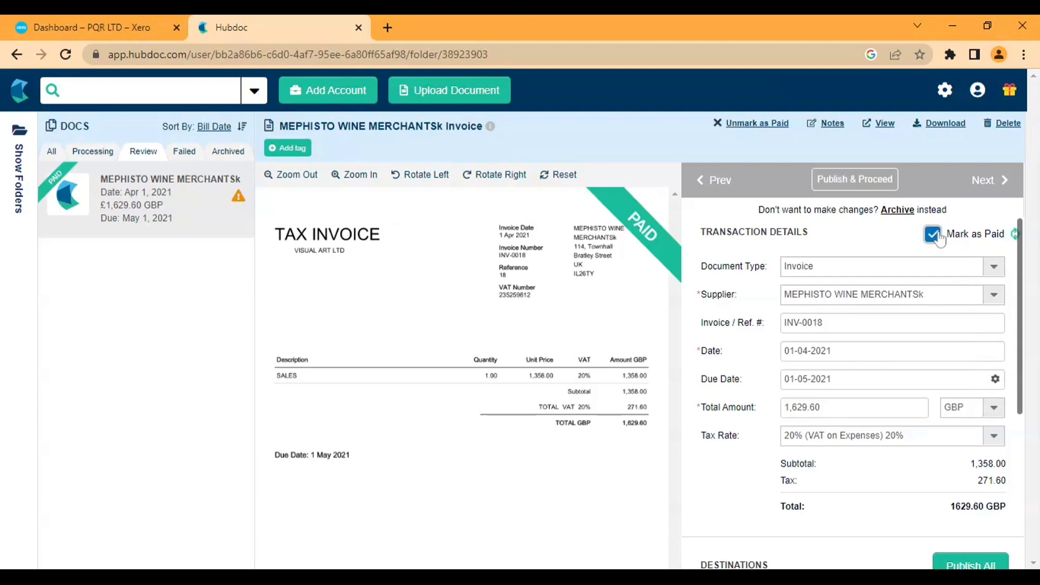
left_click(933, 235)
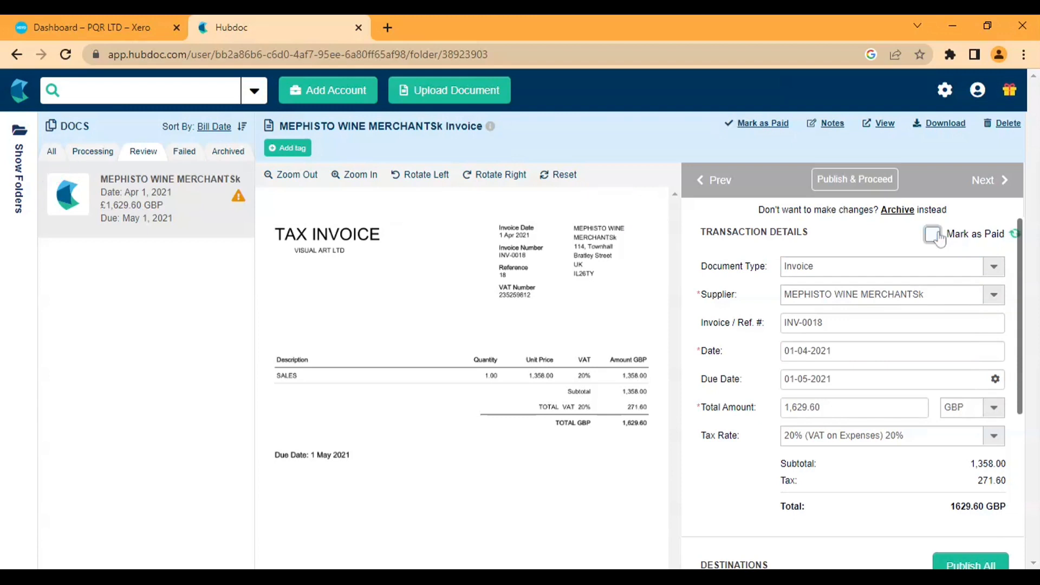
scroll(750, 344, "down", 3)
scroll(759, 344, "up", 3)
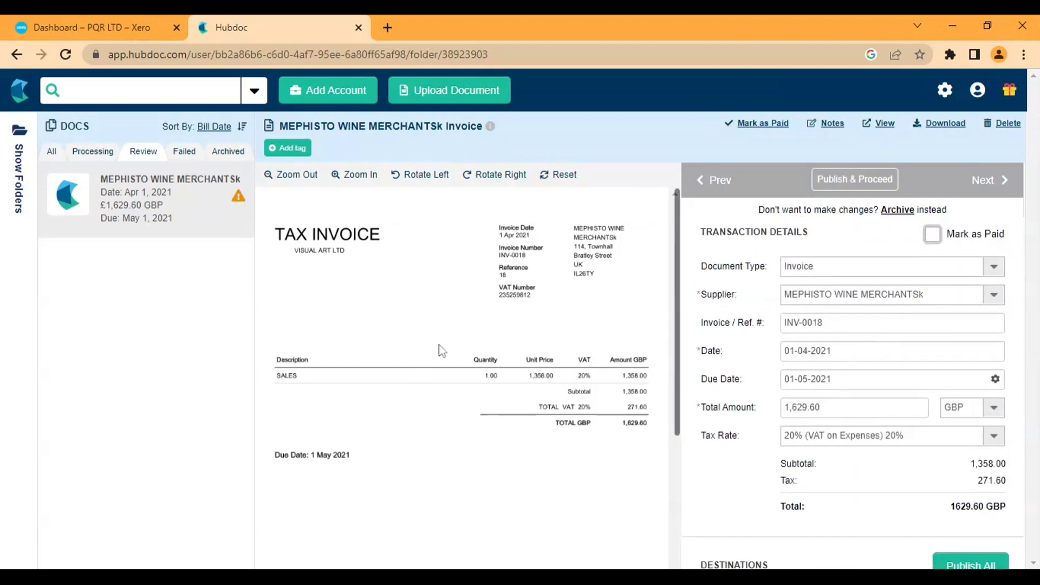
Expand the Xero destination, keep publishing as Purchase, and set the status to Awaiting Approval.
scroll(794, 434, "down", 4)
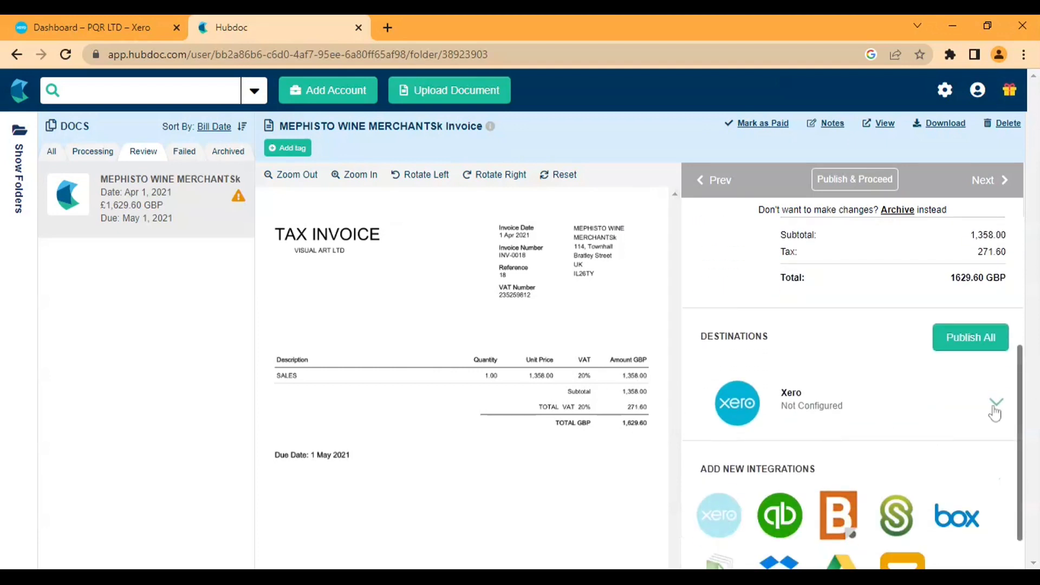
left_click(995, 411)
scroll(805, 381, "down", 1)
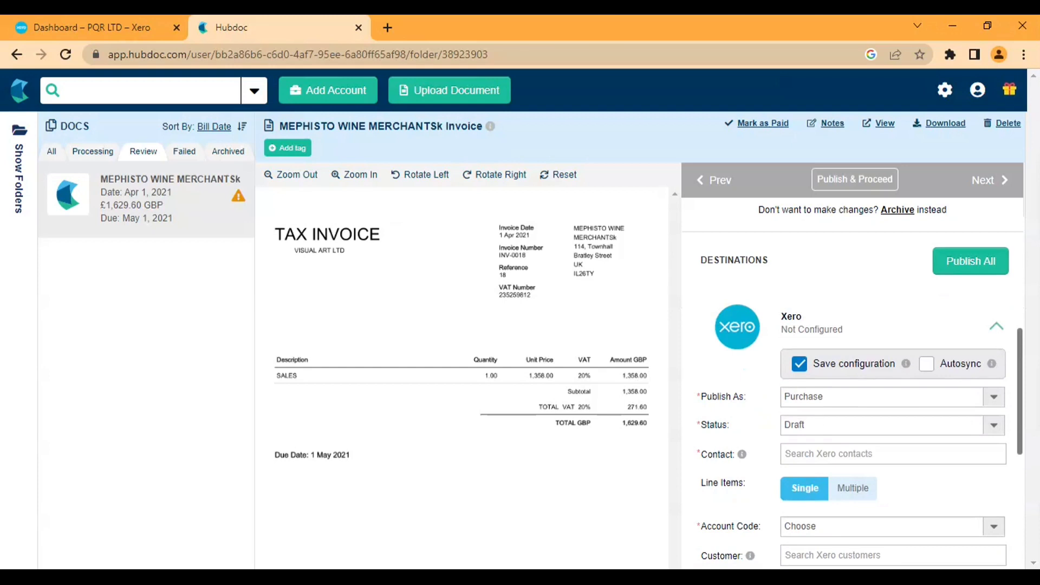
left_click(990, 405)
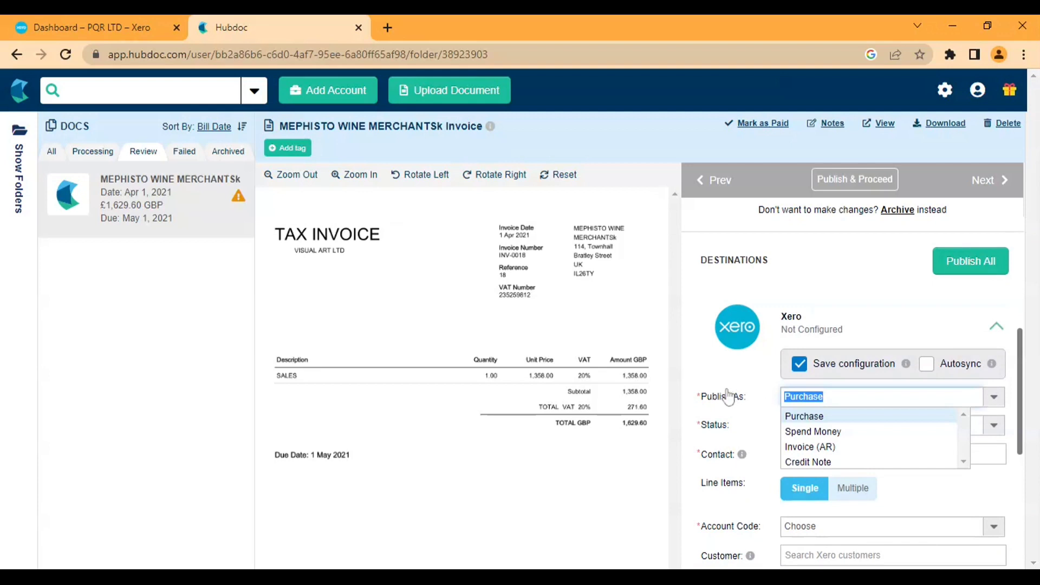
key("Return")
key("Tab")
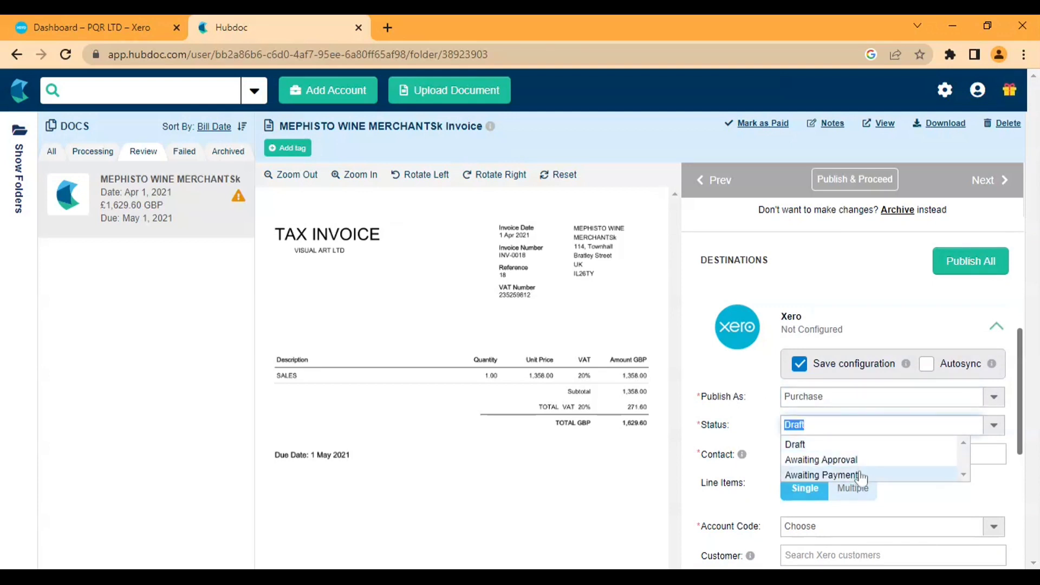
key("Up")
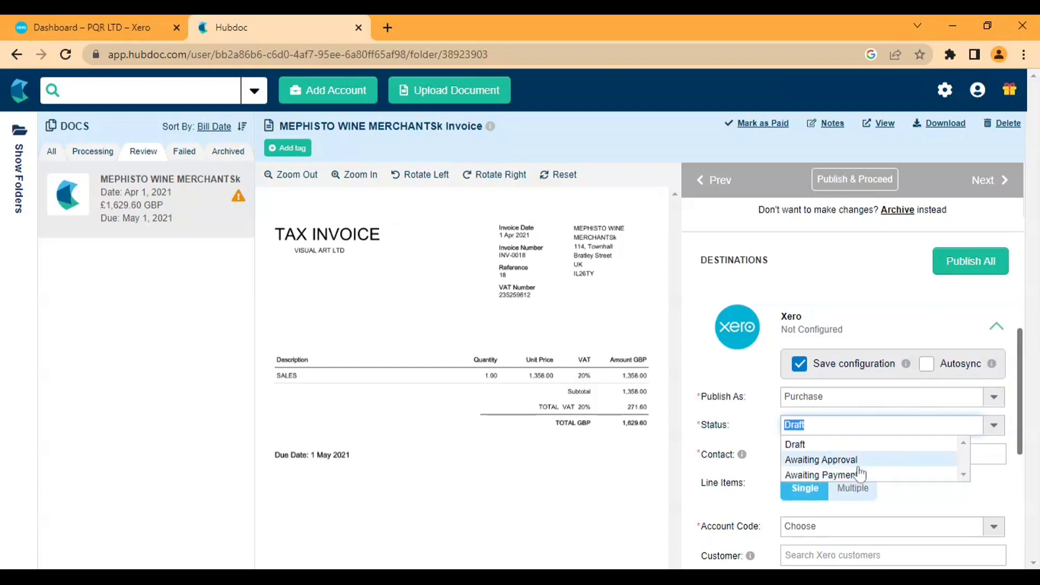
key("Return")
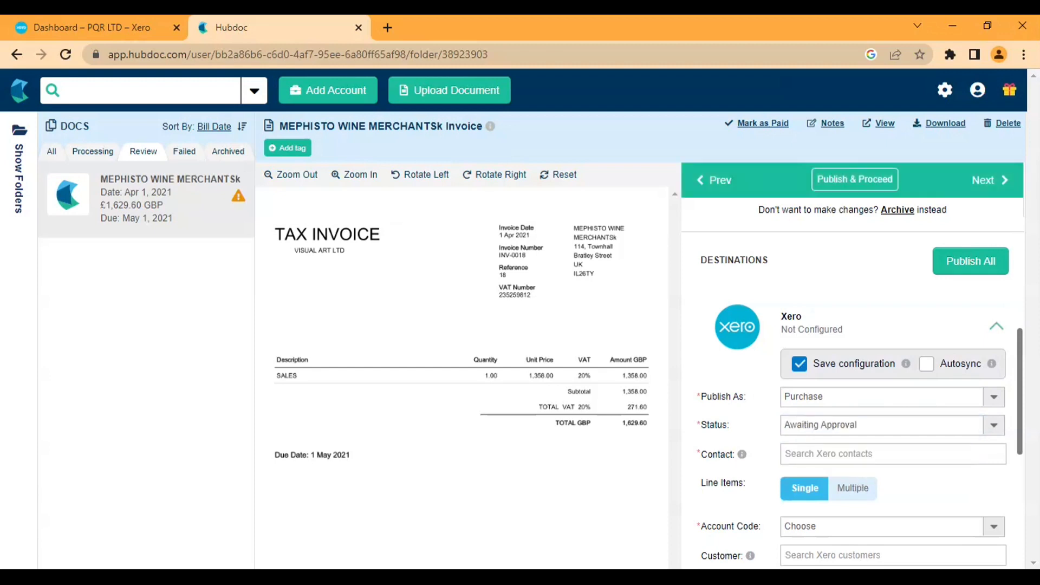
Open the contact choices for the Xero destination, and switch to Xero to view the list of all existing bills.
scroll(853, 390, "down", 3)
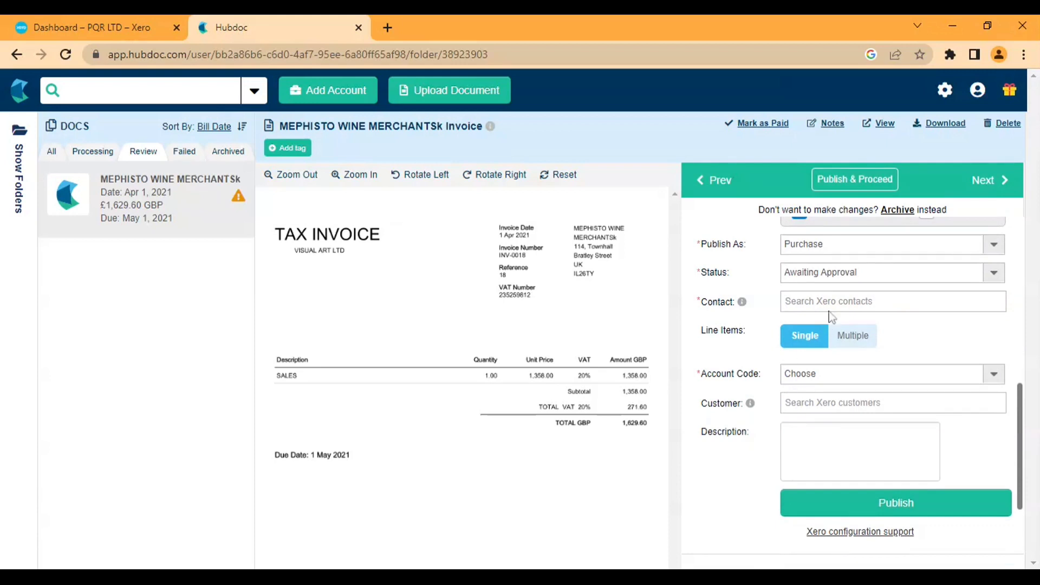
left_click(867, 301)
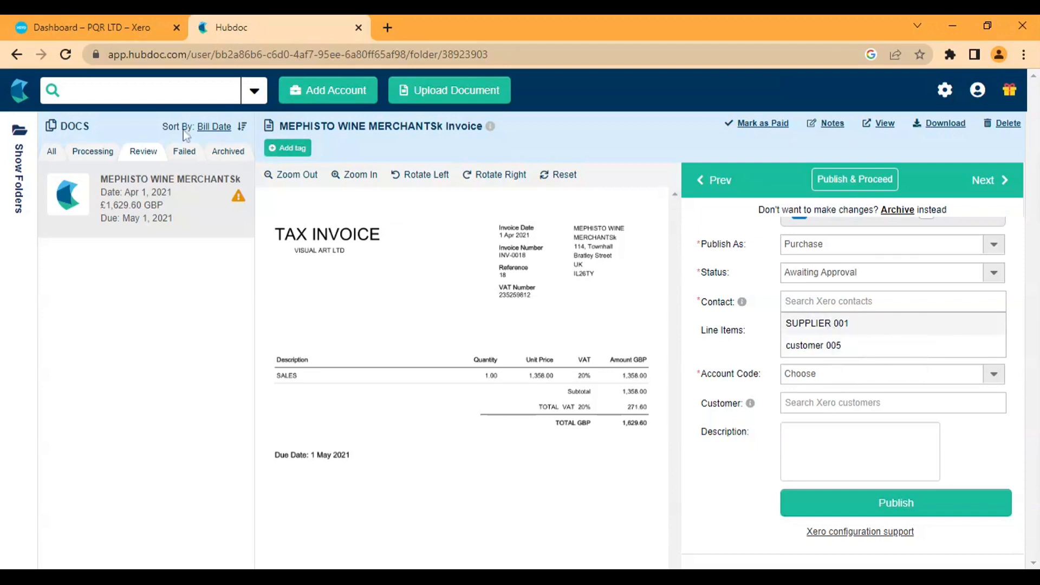
left_click(51, 24)
left_click(230, 134)
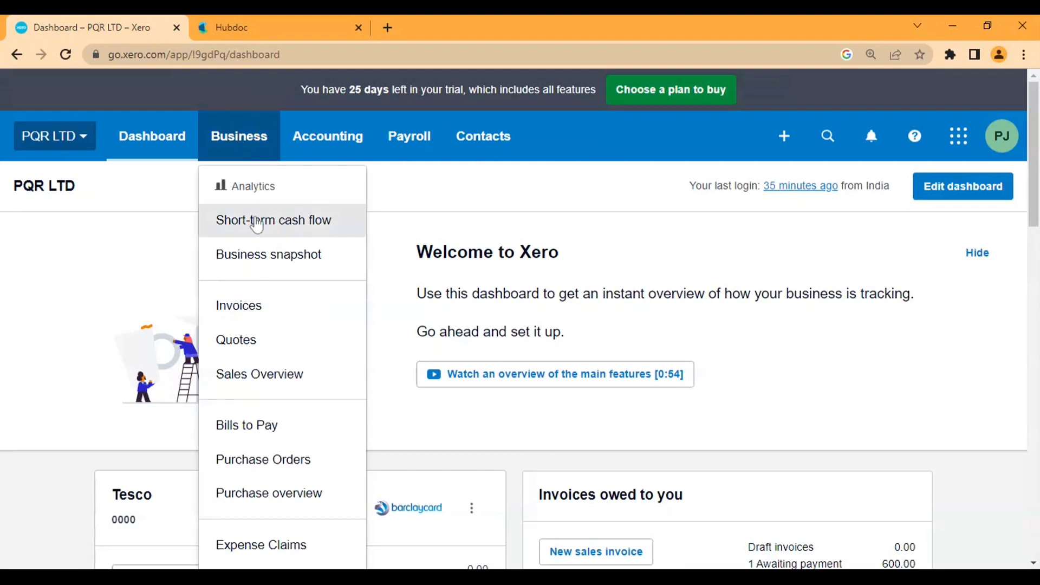
left_click(278, 492)
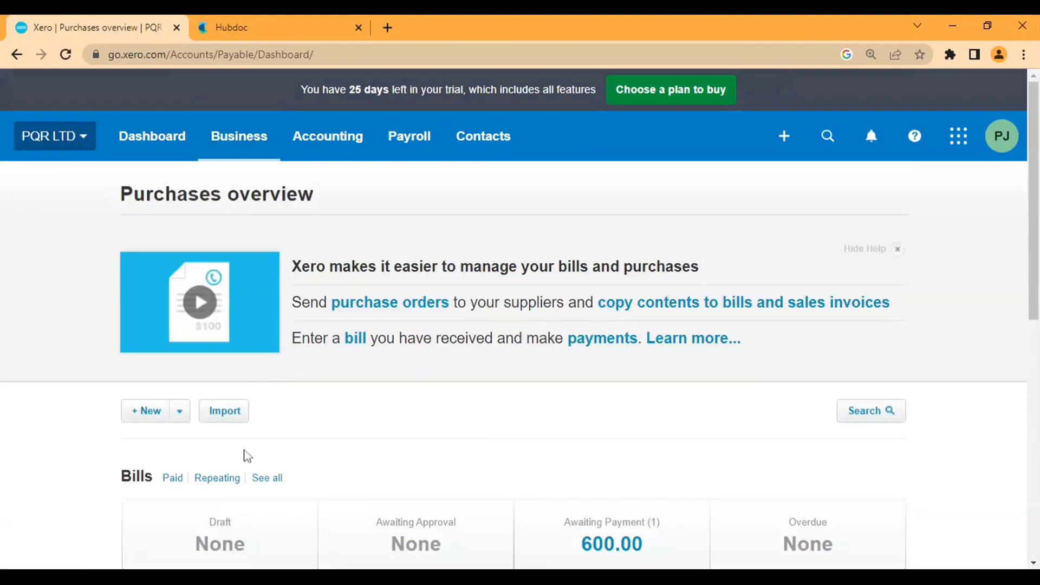
scroll(232, 440, "down", 3)
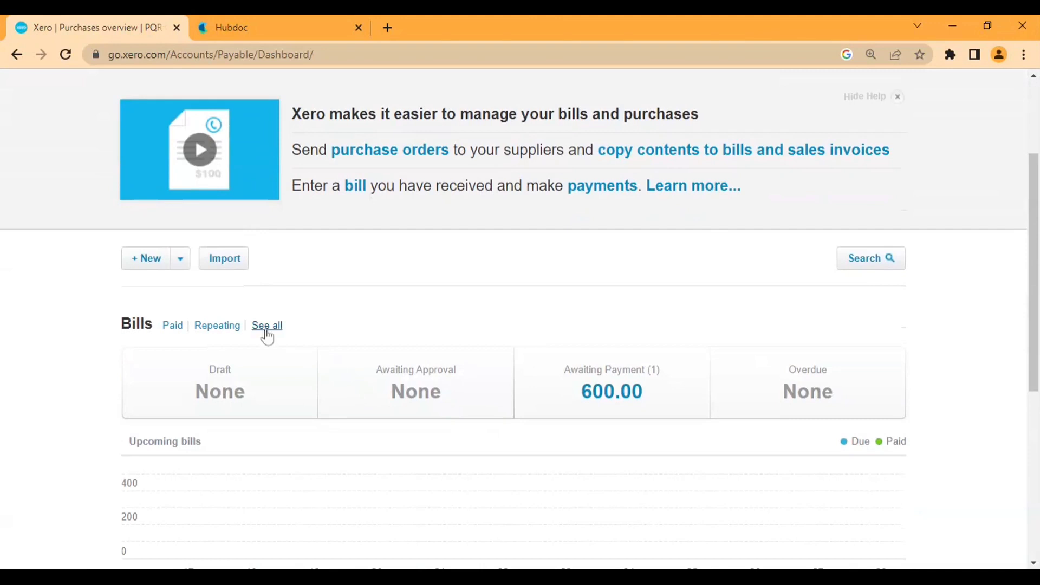
left_click(286, 373)
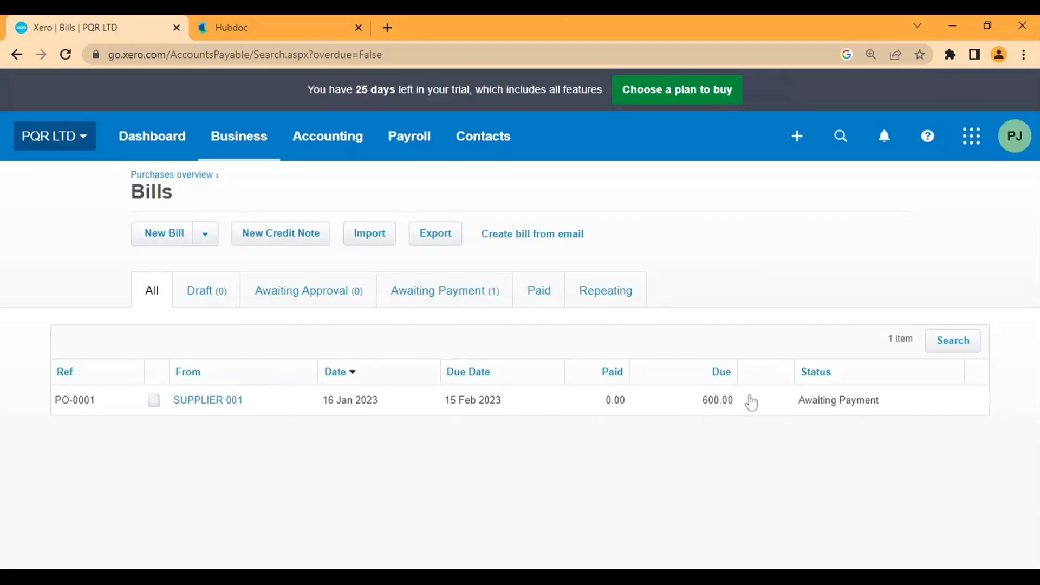
Return to Hubdoc and set the contact to SUPPLIER 001 and the account code to 310 - Cost of Goods Sold.
left_click(281, 22)
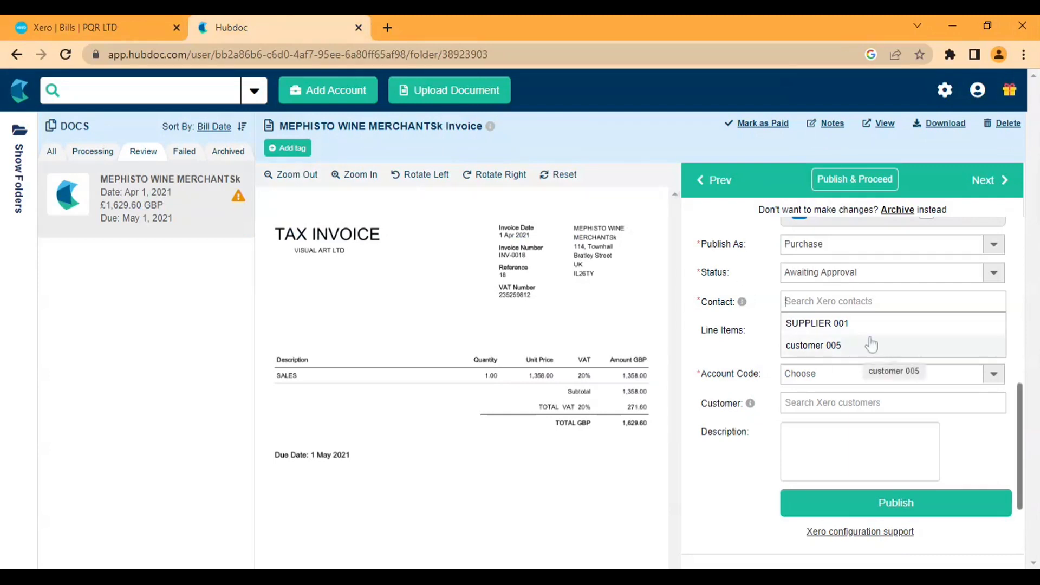
left_click(843, 333)
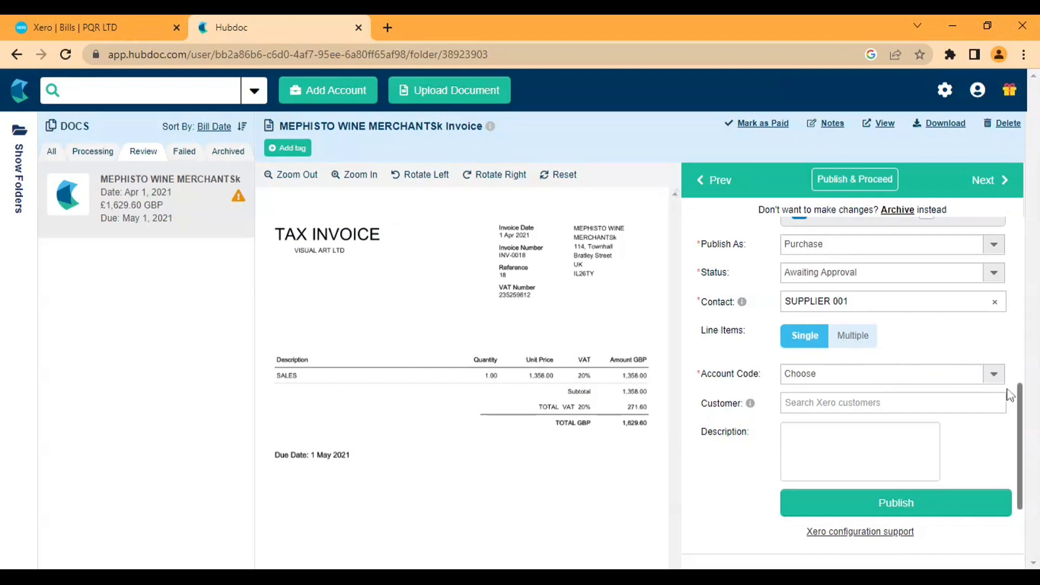
left_click(990, 378)
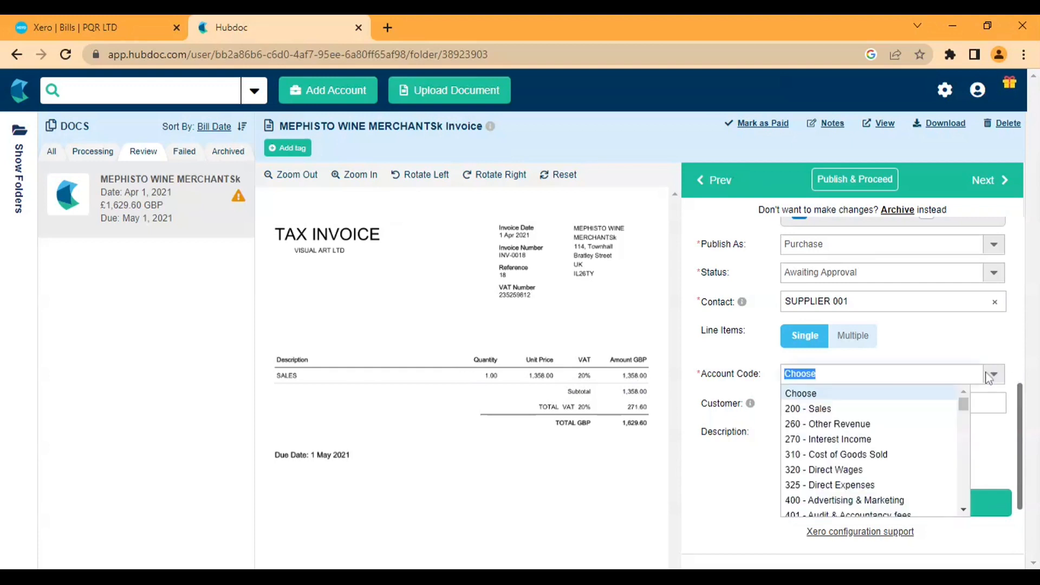
left_click(861, 455)
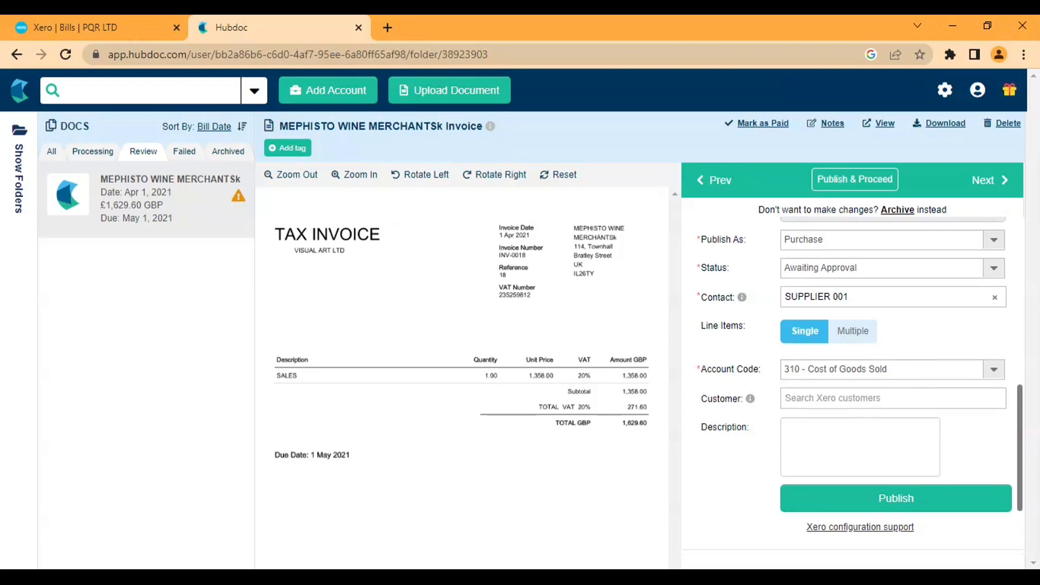
Recheck the invoice details and Xero configuration, and publish the document to Xero.
scroll(824, 386, "down", 2)
scroll(824, 387, "up", 5)
scroll(825, 387, "up", 5)
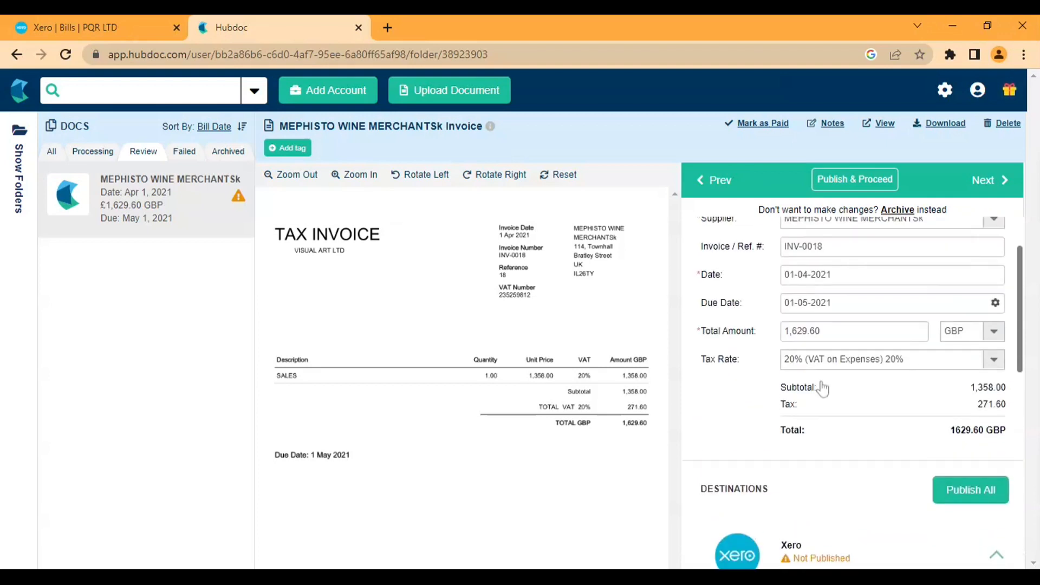
scroll(825, 387, "down", 5)
scroll(867, 422, "up", 5)
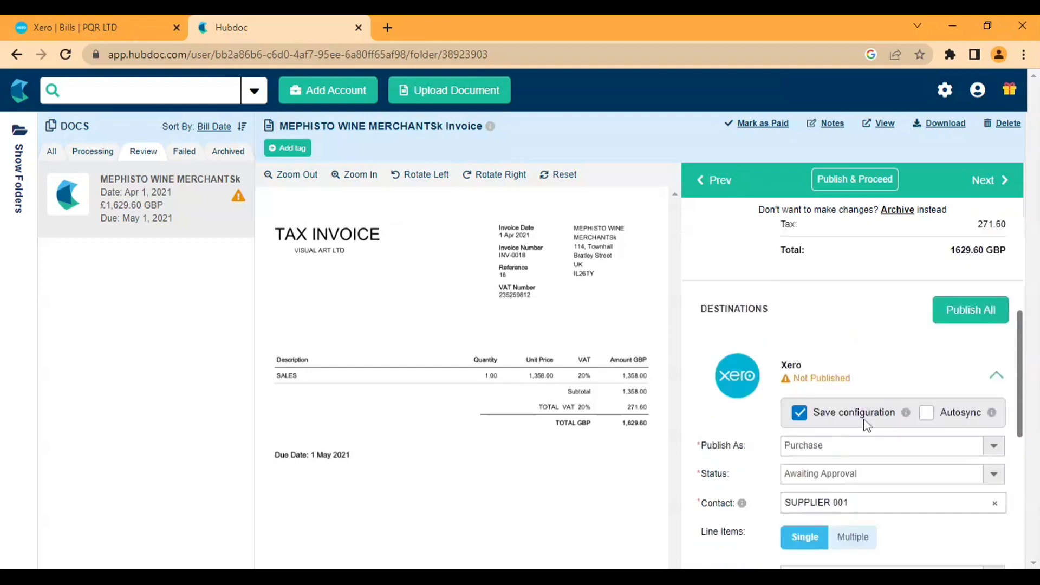
scroll(867, 423, "down", 7)
left_click(883, 345)
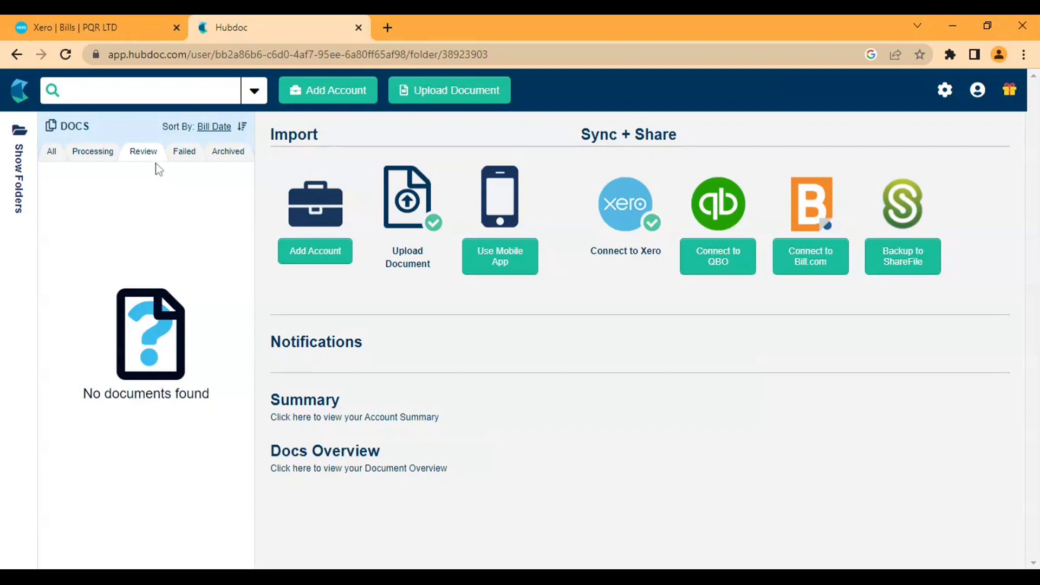
Show the folder list and filter the documents to the archived ones.
left_click(19, 173)
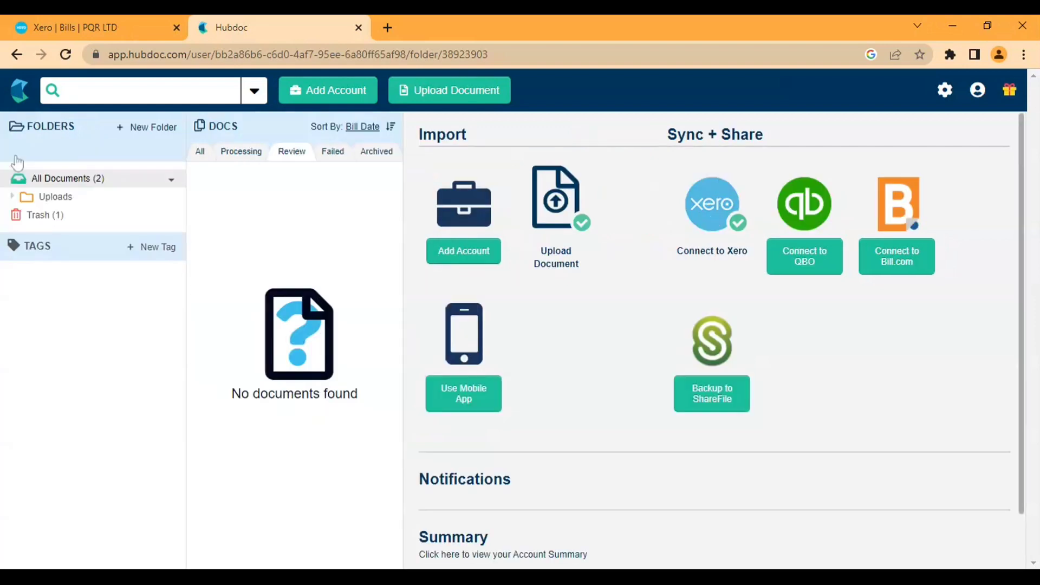
left_click(368, 156)
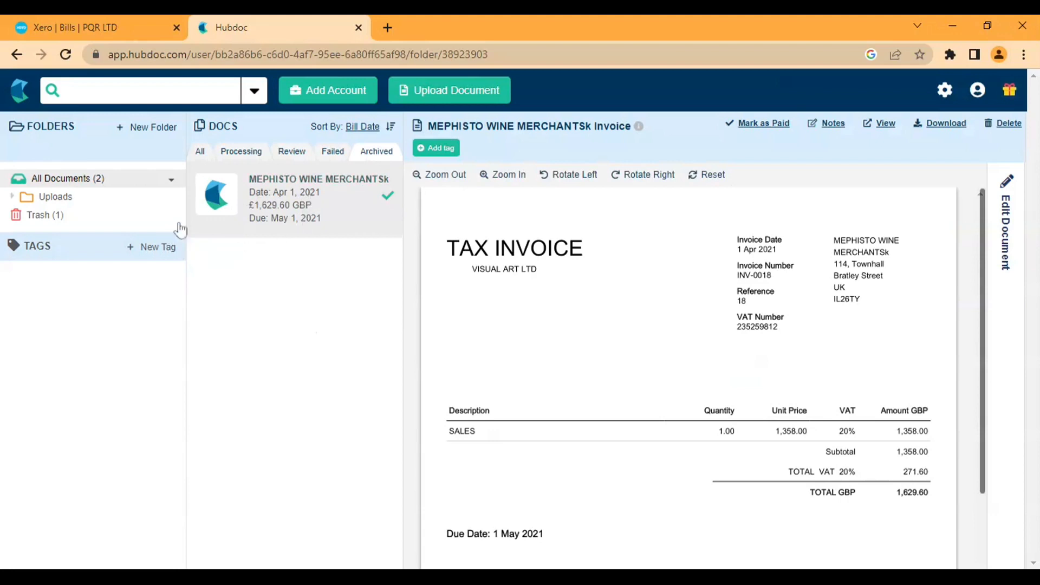
Switch to Xero, refresh the bills list, and review and approve the published bill INV-0018.
left_click(131, 26)
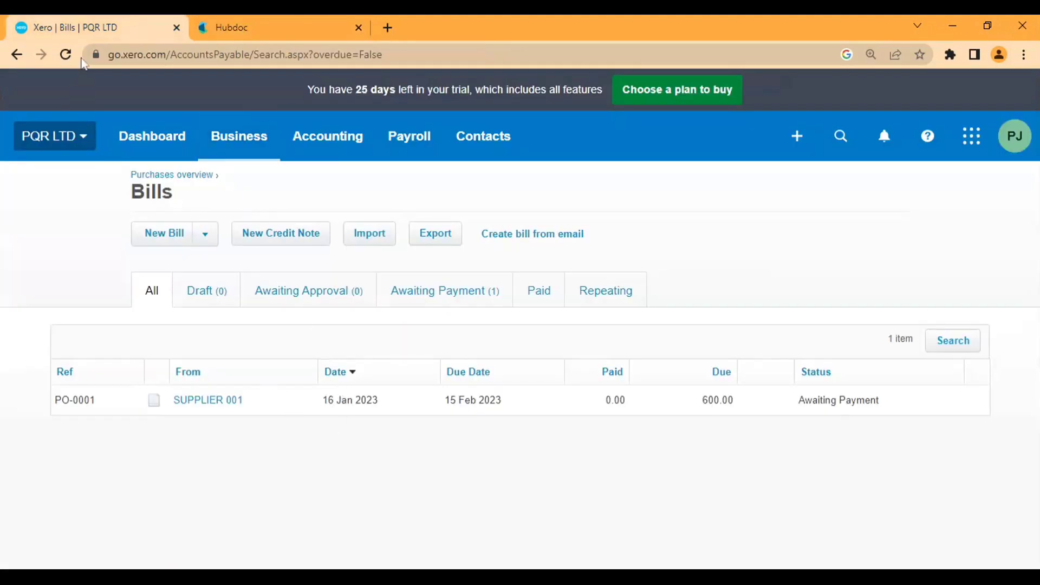
left_click(64, 59)
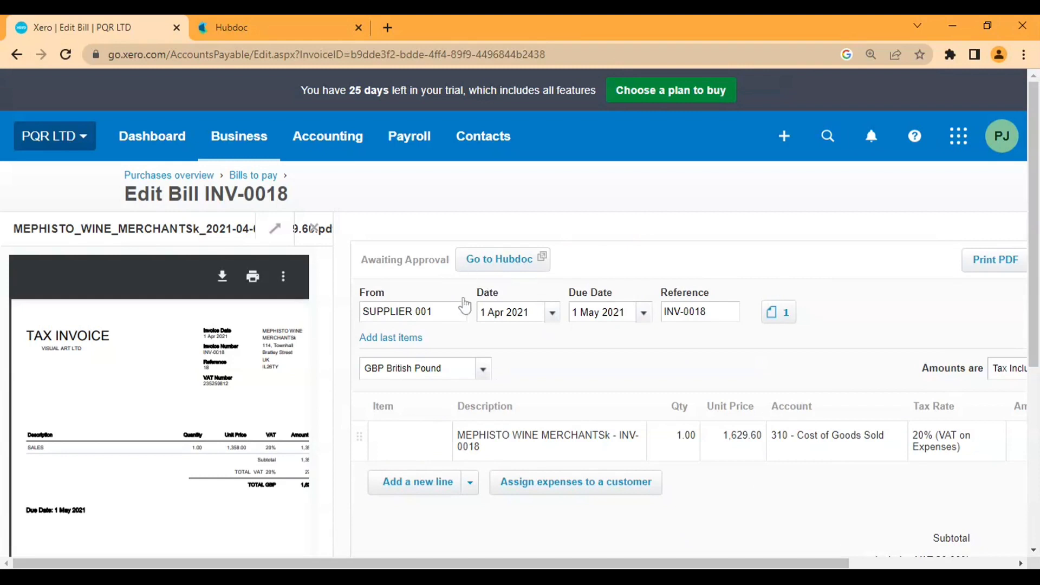
scroll(79, 356, "down", 1)
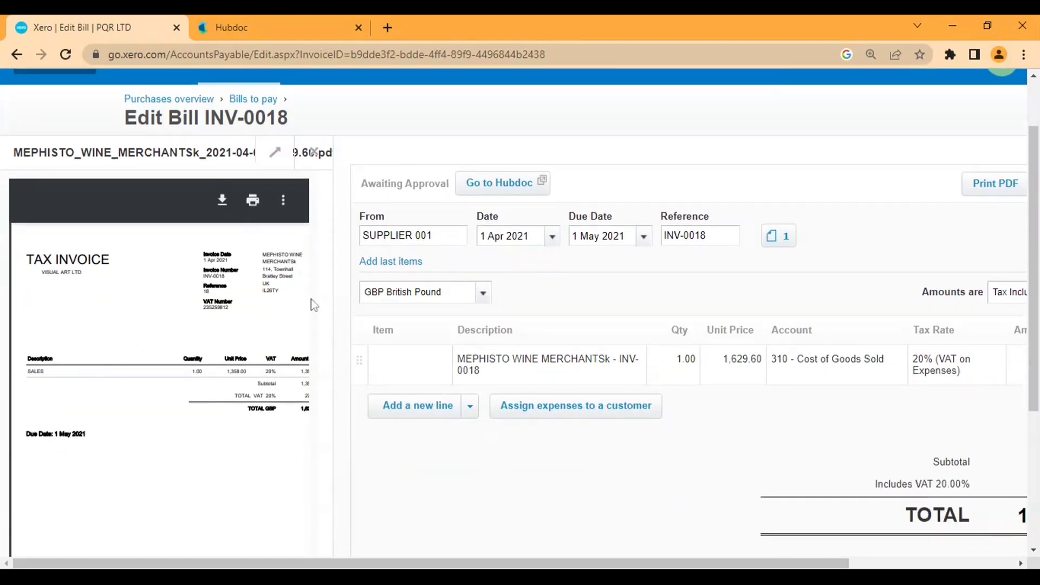
scroll(510, 327, "down", 1)
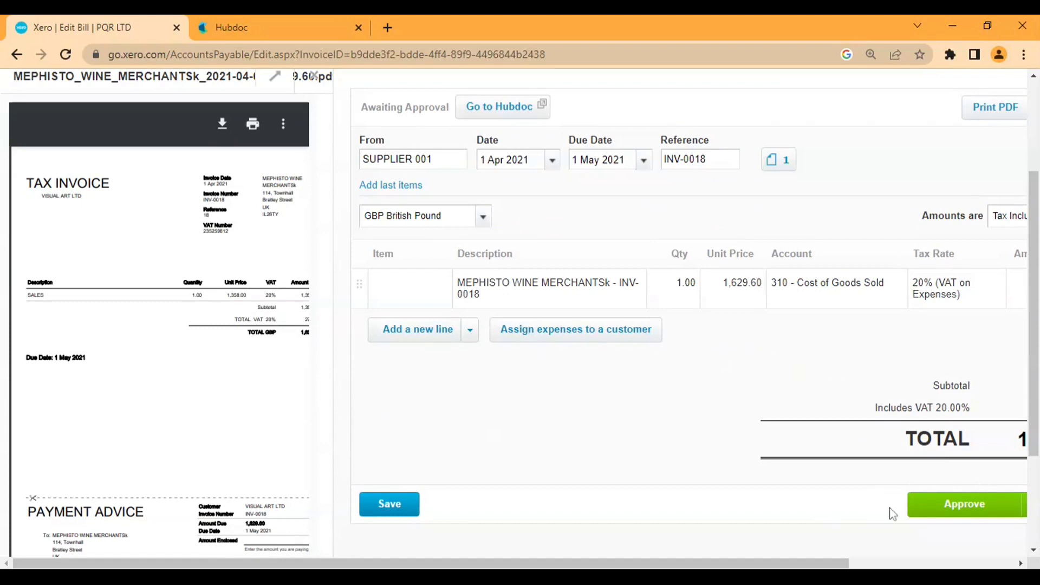
scroll(893, 514, "right", 3)
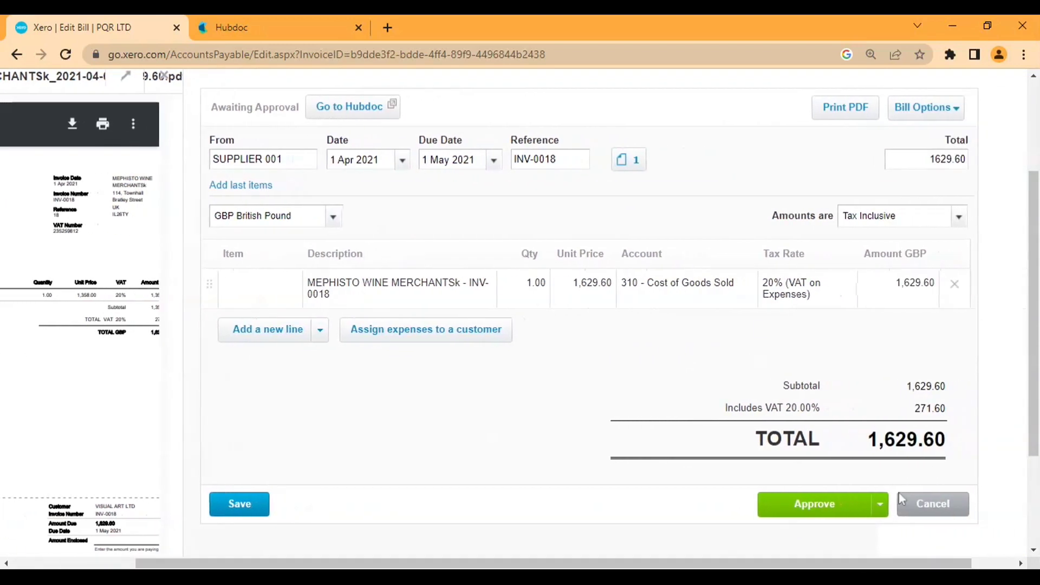
scroll(762, 322, "up", 2)
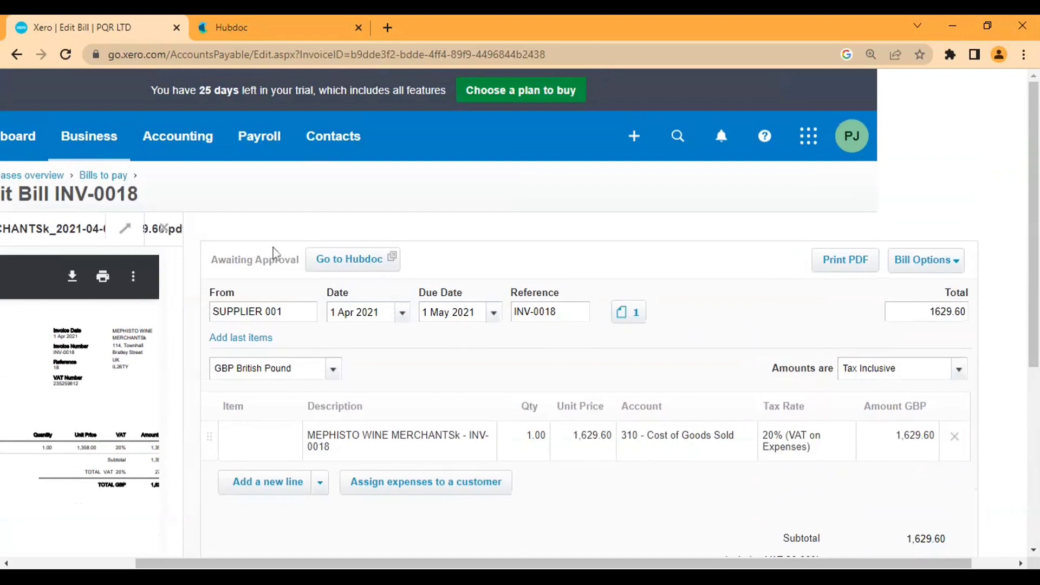
scroll(817, 374, "down", 1)
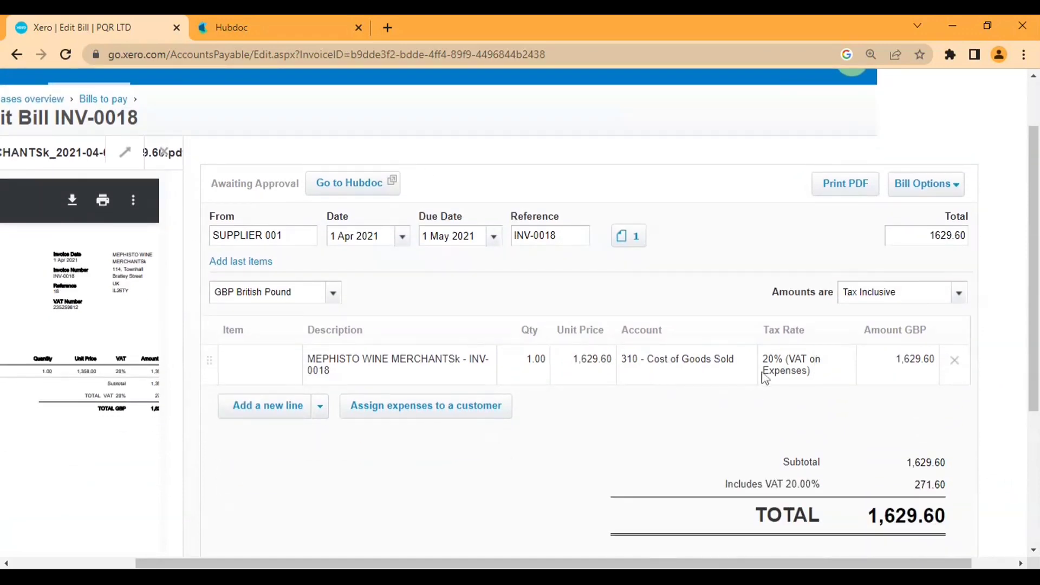
scroll(764, 377, "down", 2)
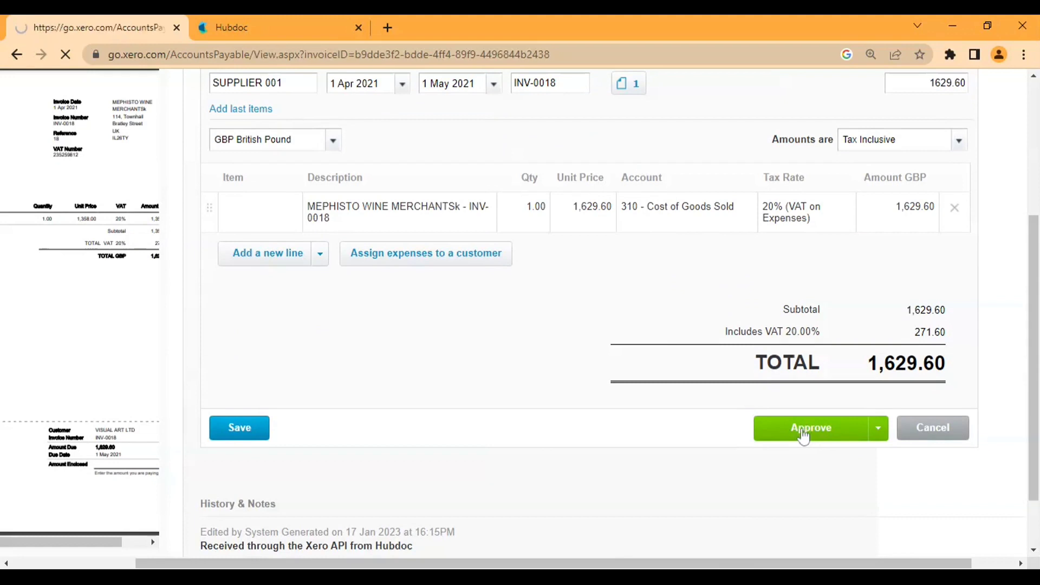
scroll(525, 317, "up", 3)
scroll(525, 317, "up", 4)
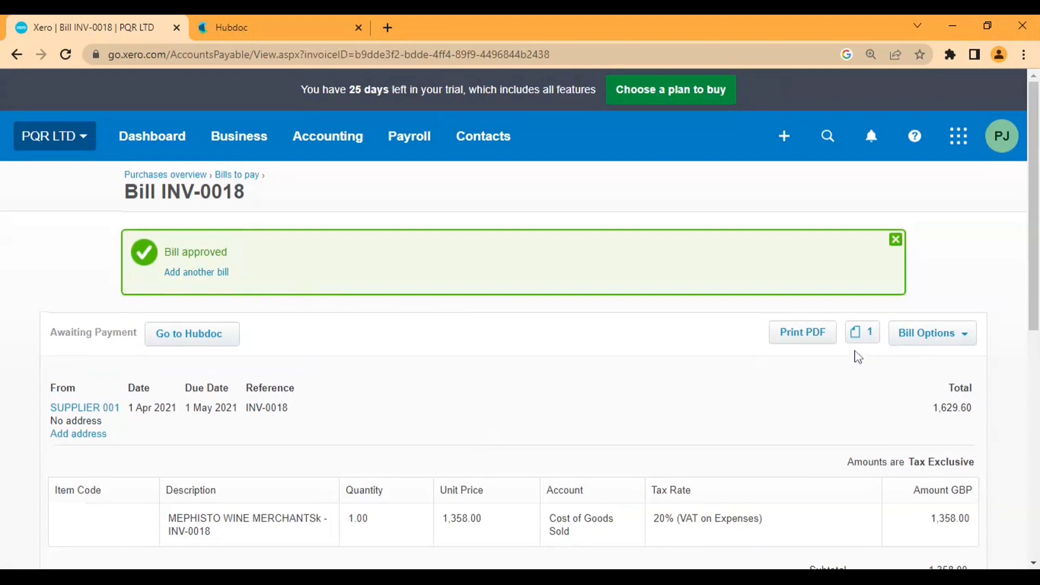
Preview the invoice PDF attached to the approved bill and close the preview.
left_click(856, 338)
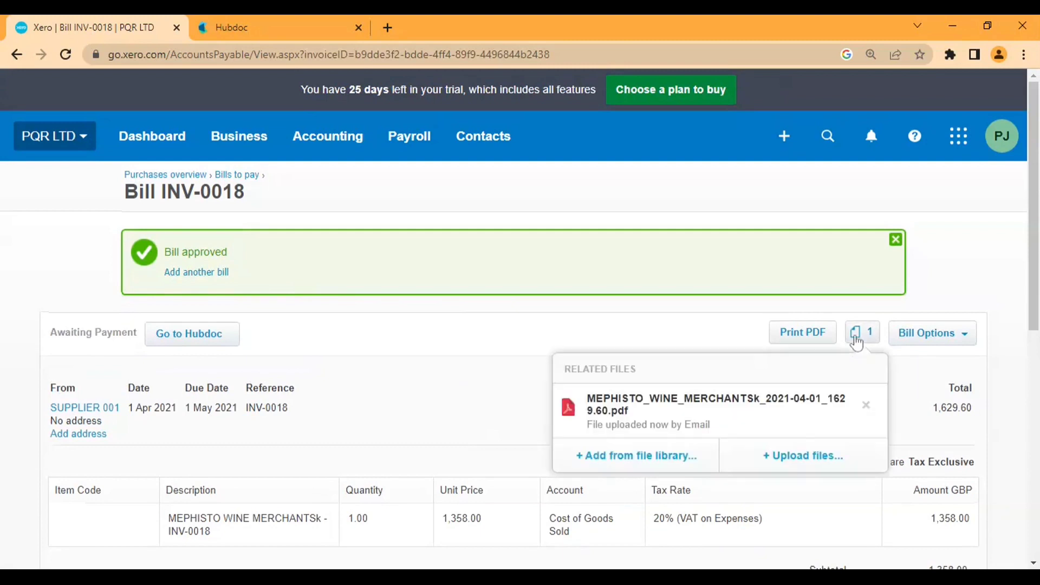
left_click(735, 425)
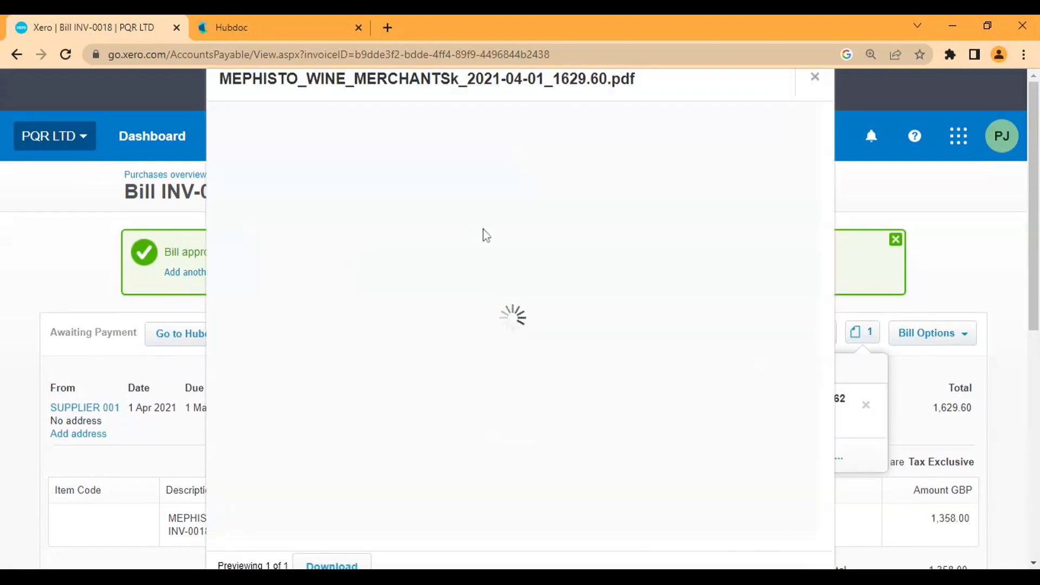
scroll(622, 308, "down", 3)
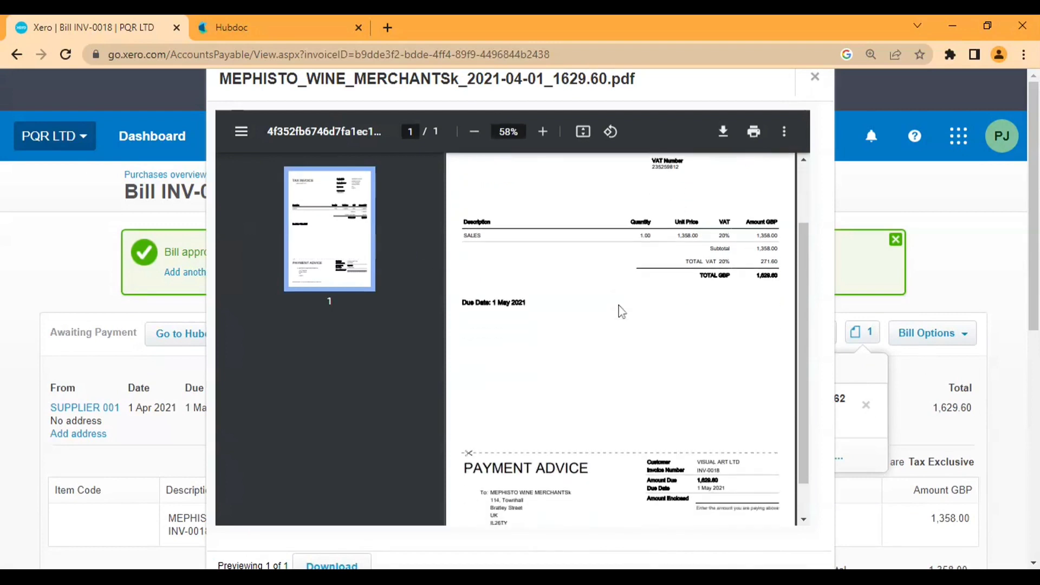
scroll(624, 307, "up", 3)
left_click(801, 95)
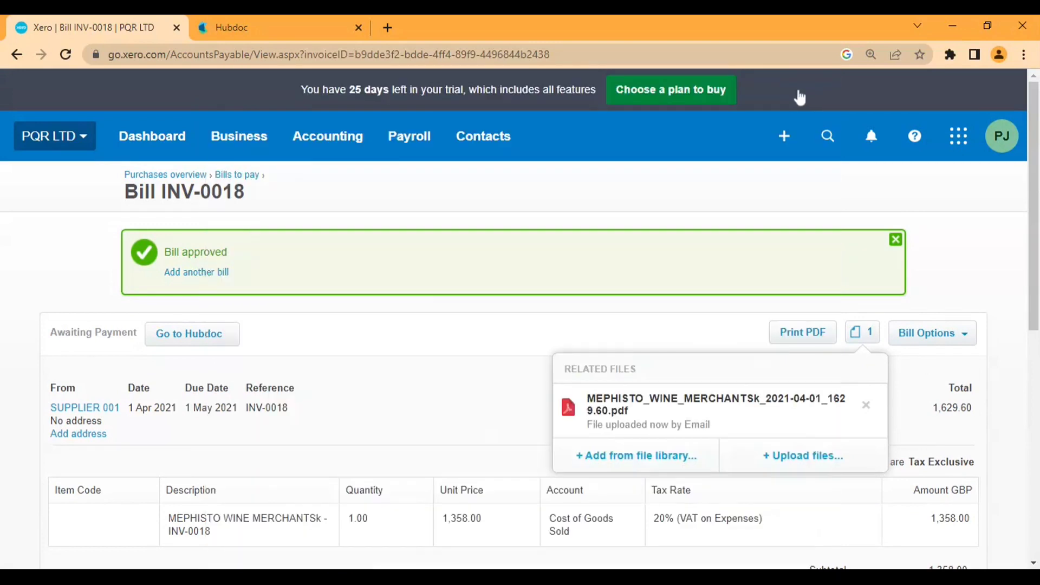
Return Xero to its dashboard, then switch to Hubdoc and browse all documents and the Uploads folder.
left_click(153, 138)
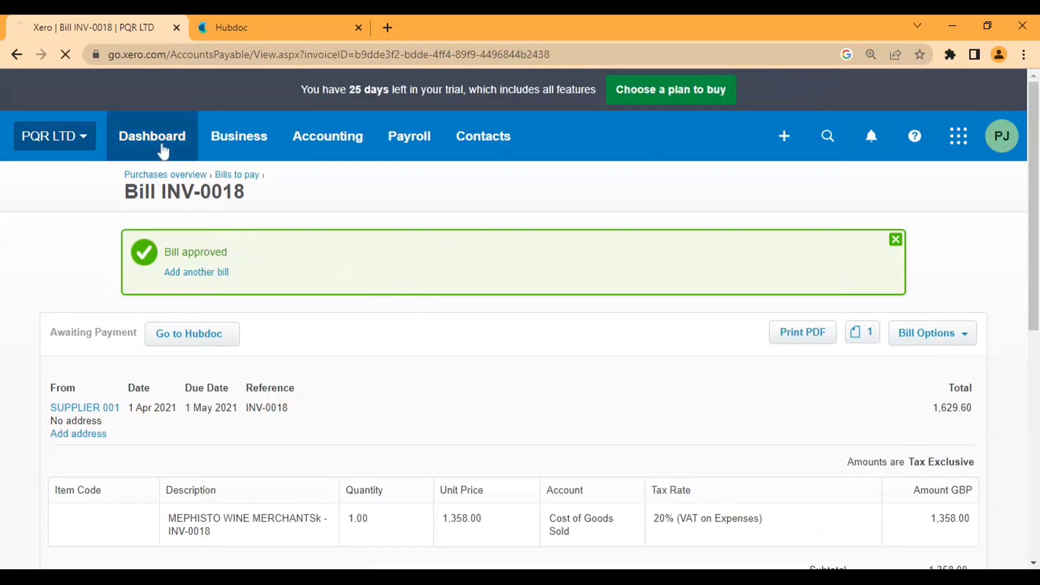
left_click(276, 24)
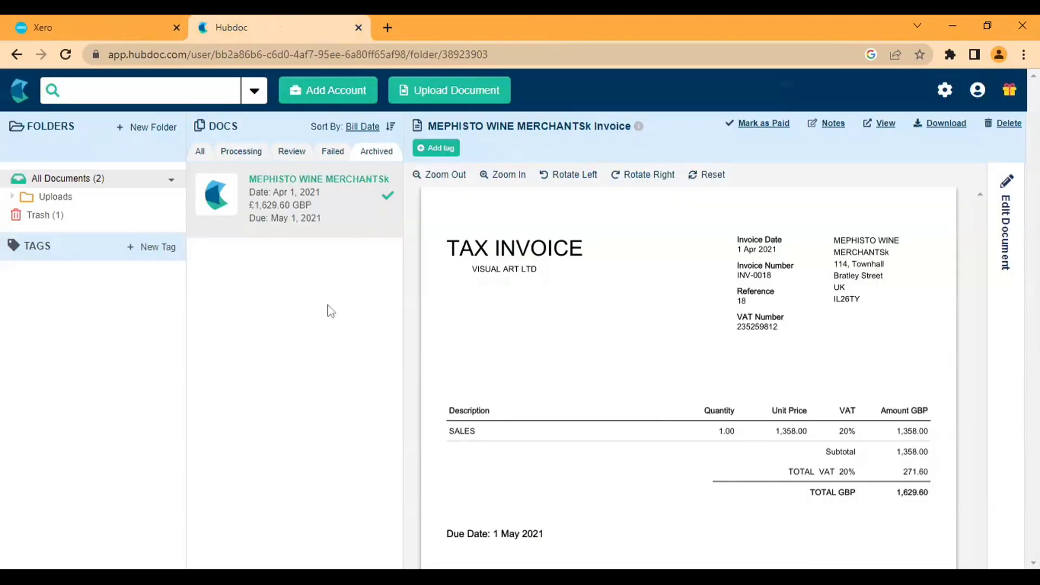
left_click(66, 184)
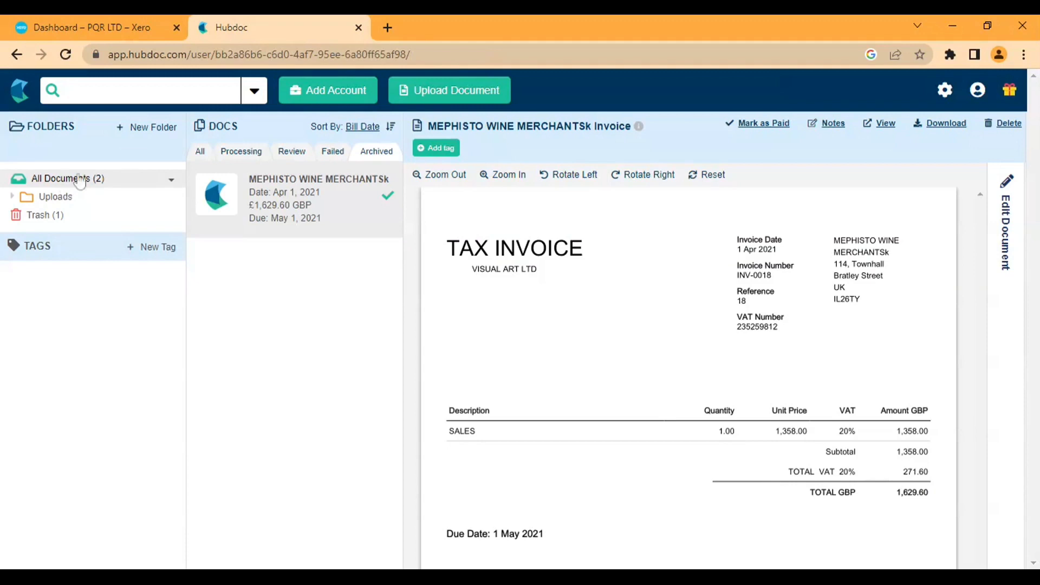
left_click(200, 153)
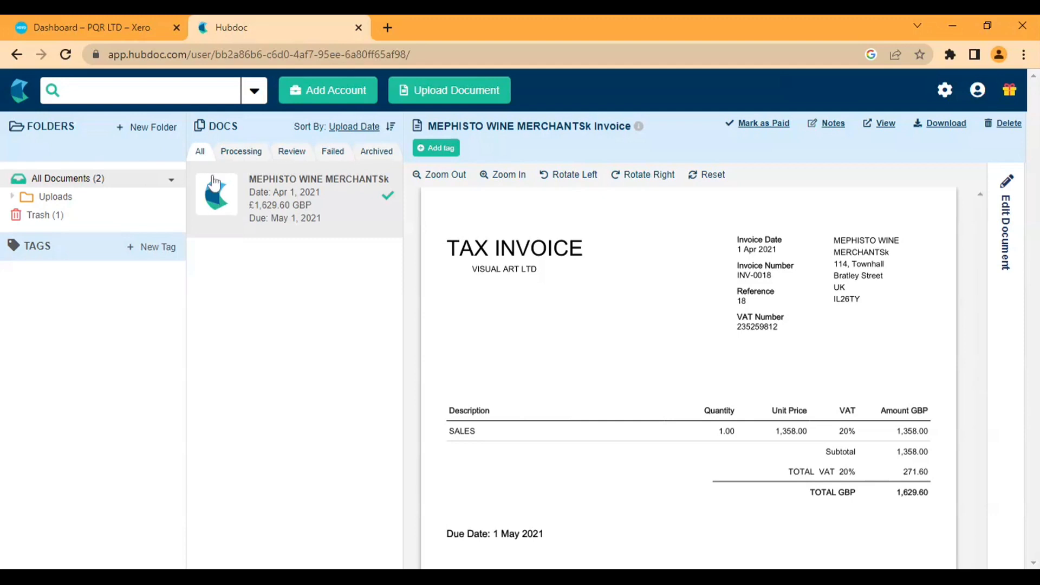
left_click(50, 198)
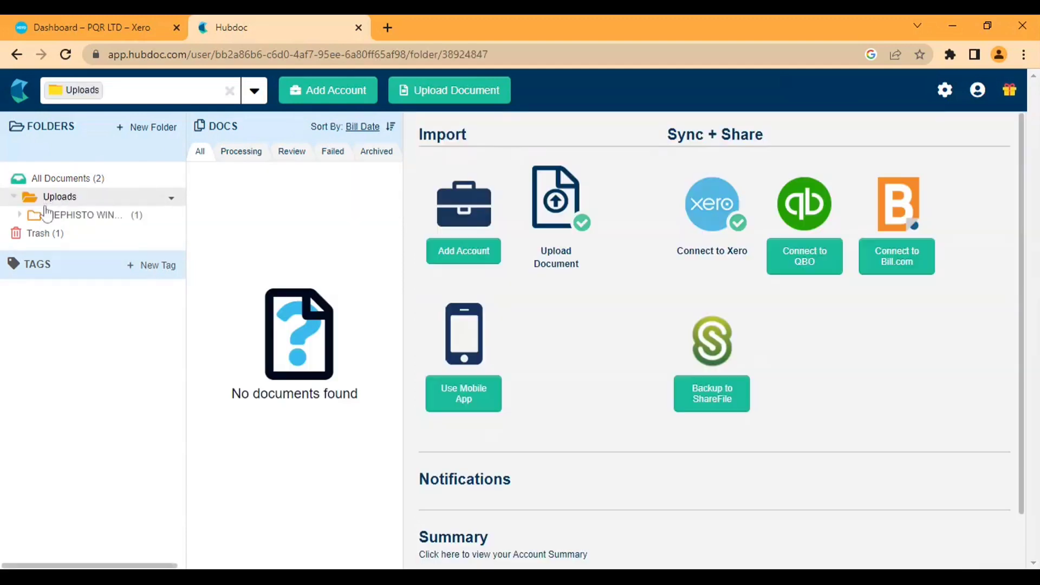